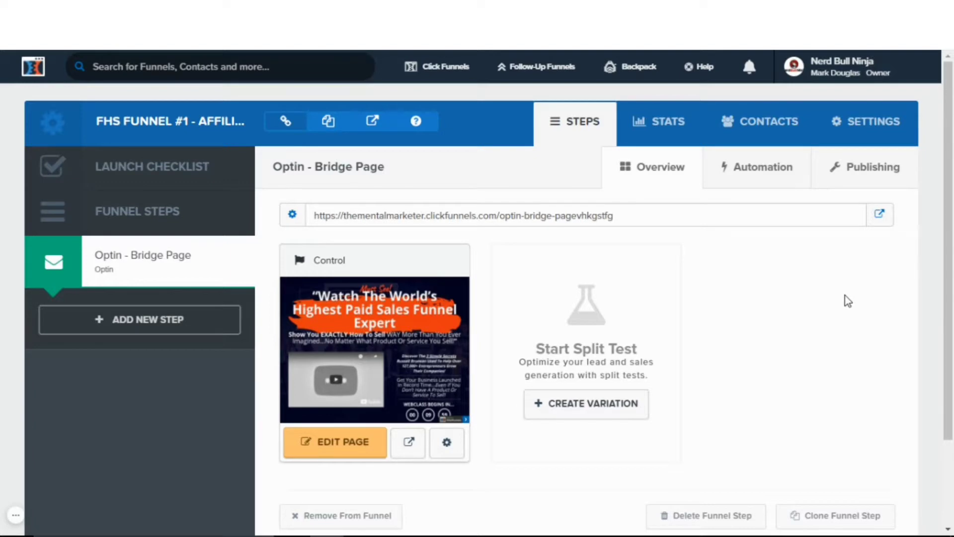
Scroll down and back up through the opt-in step's overview.
scroll(844, 295, "down", 2)
scroll(826, 257, "up", 2)
Open the funnel's settings and scroll through the Edit Settings For This Funnel form.
left_click(865, 128)
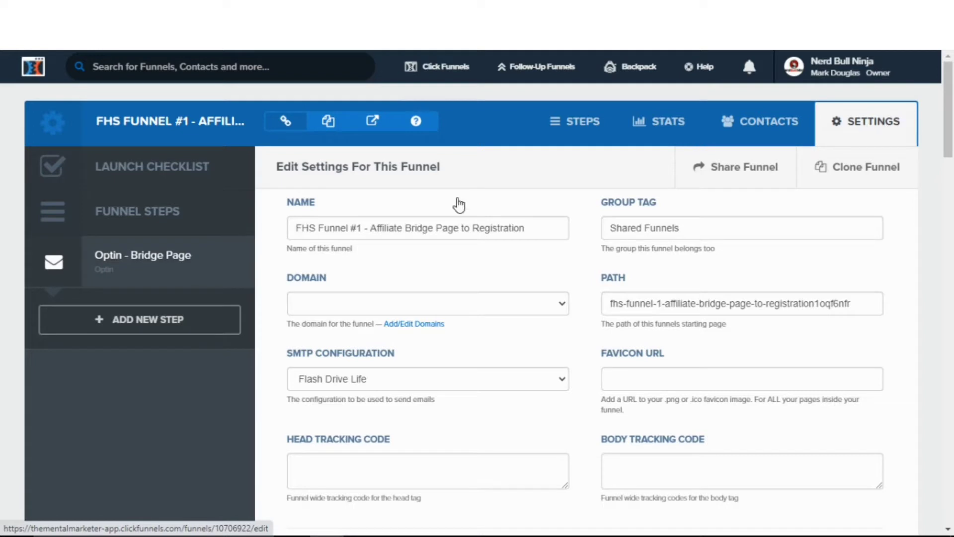
left_click_drag(950, 134, 951, 157)
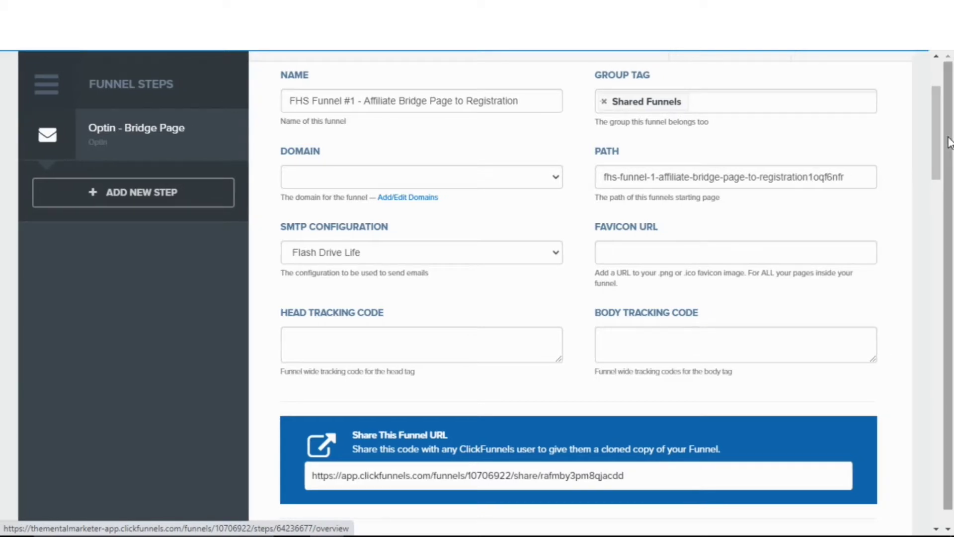
scroll(949, 142, "up", 3)
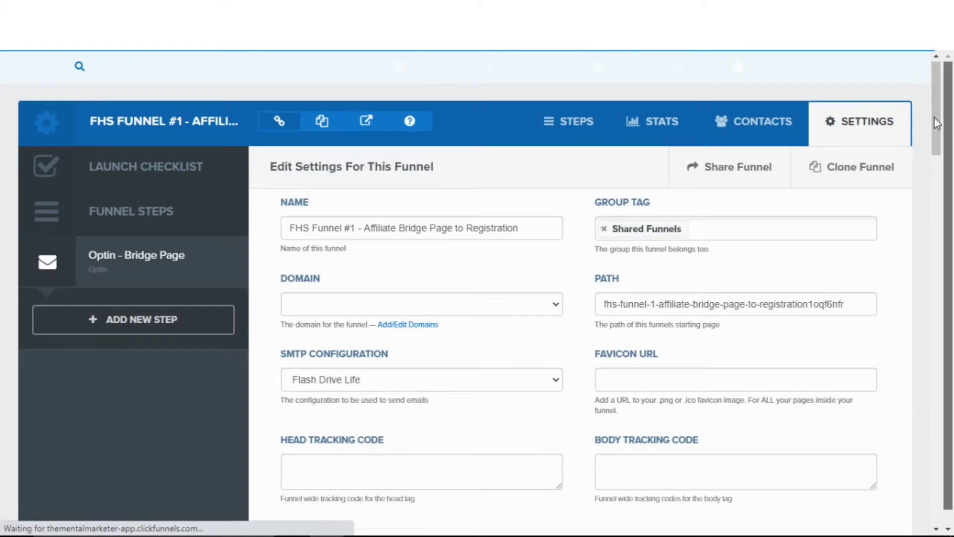
mouse_move(937, 123)
left_mouse_down()
mouse_move(935, 148)
mouse_move(952, 131)
left_mouse_up()
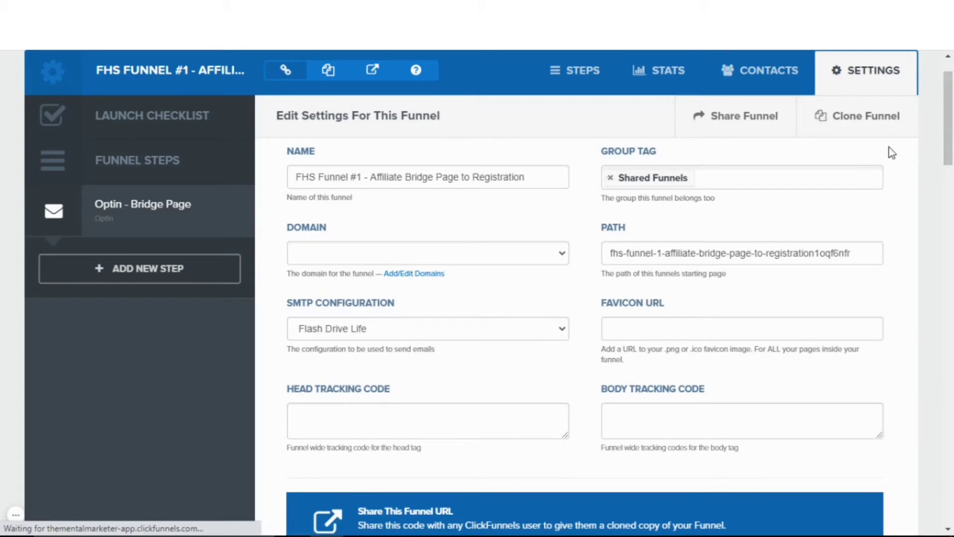
scroll(949, 121, "down", 2)
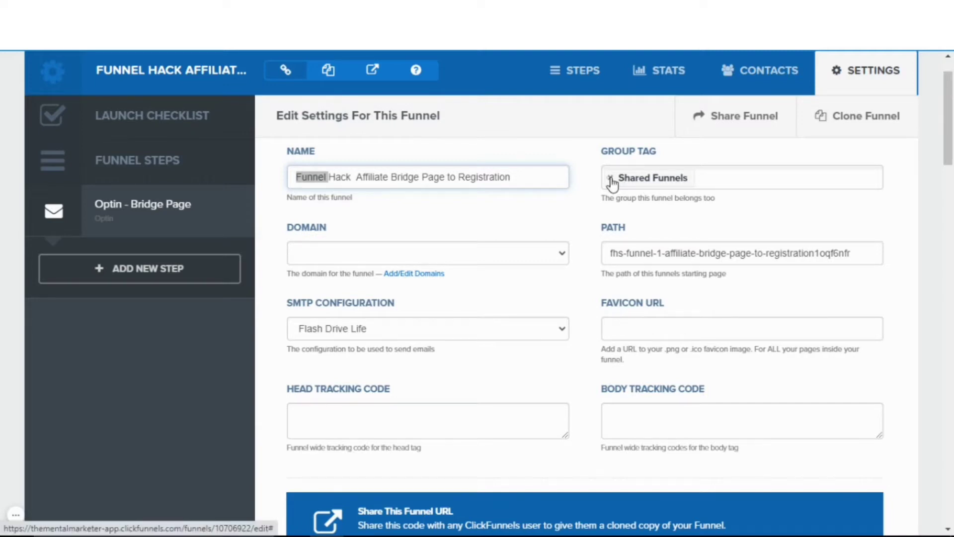
Replace the Shared Funnels group tag with 'The mental marketer sales funnels'.
left_click(610, 177)
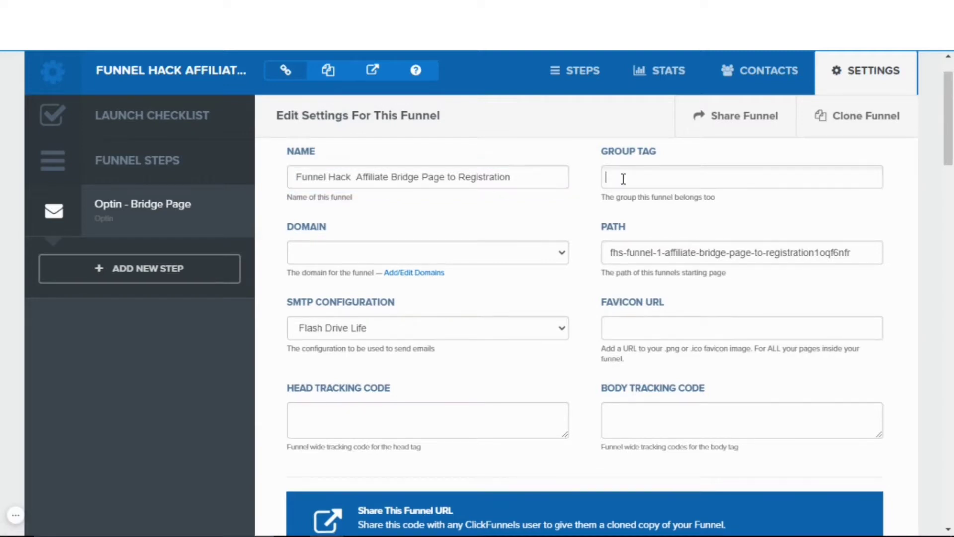
type("The ")
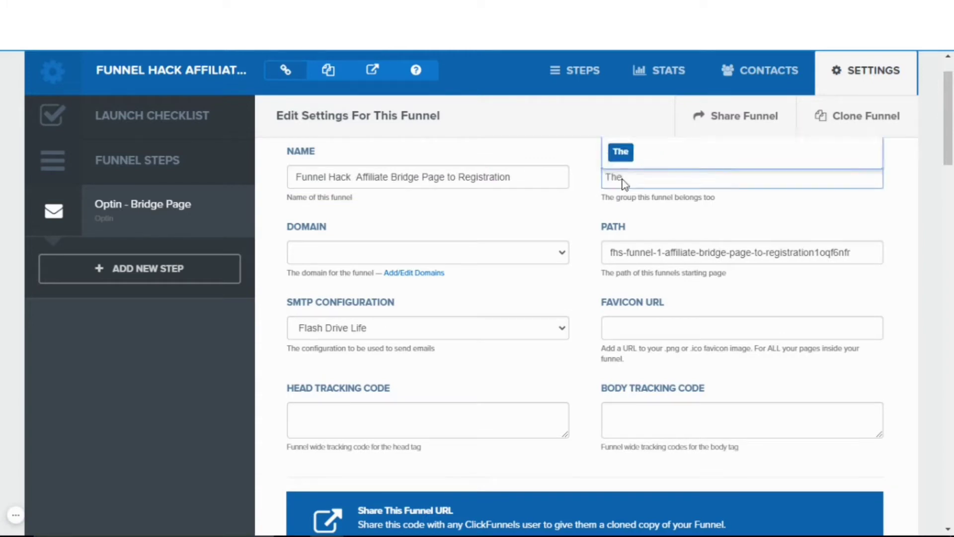
type("mental ")
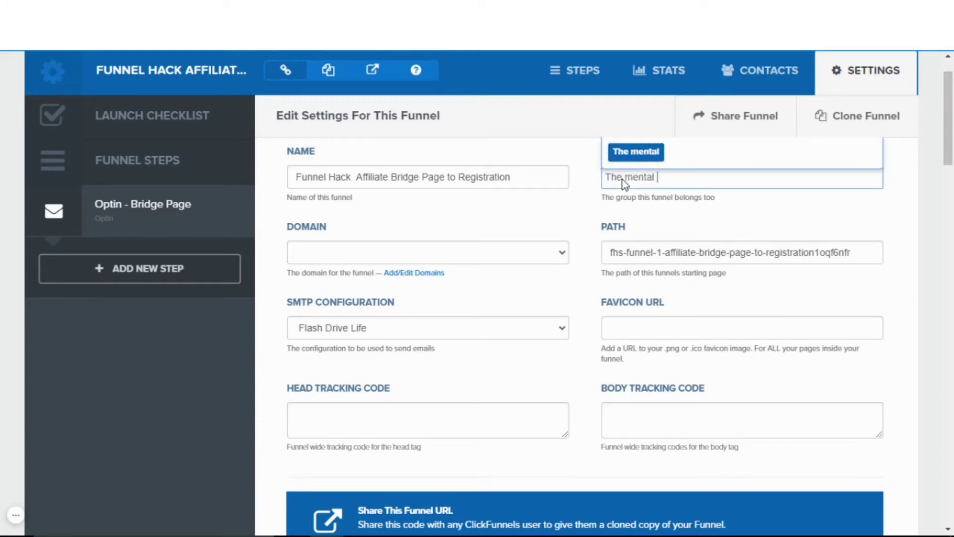
type("marketer sales ")
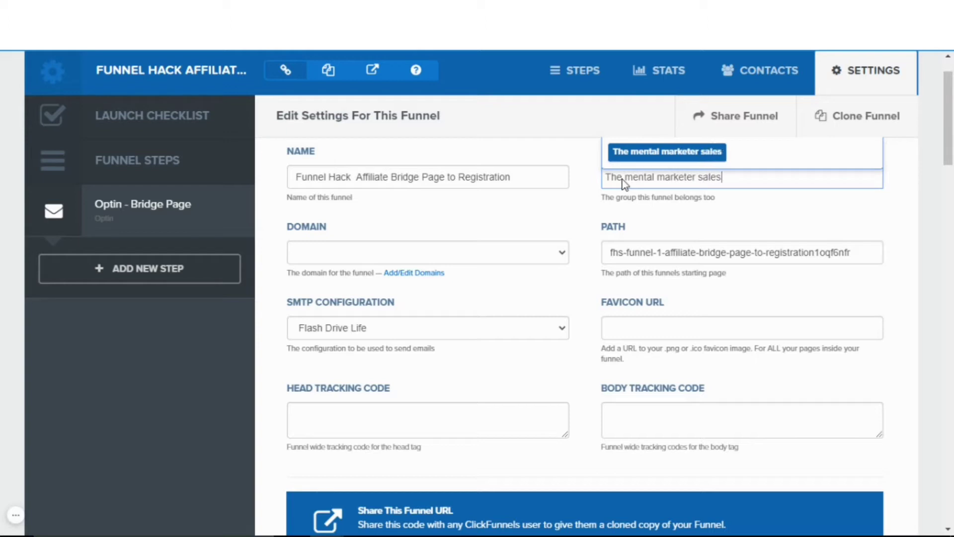
type("funnels")
key("Return")
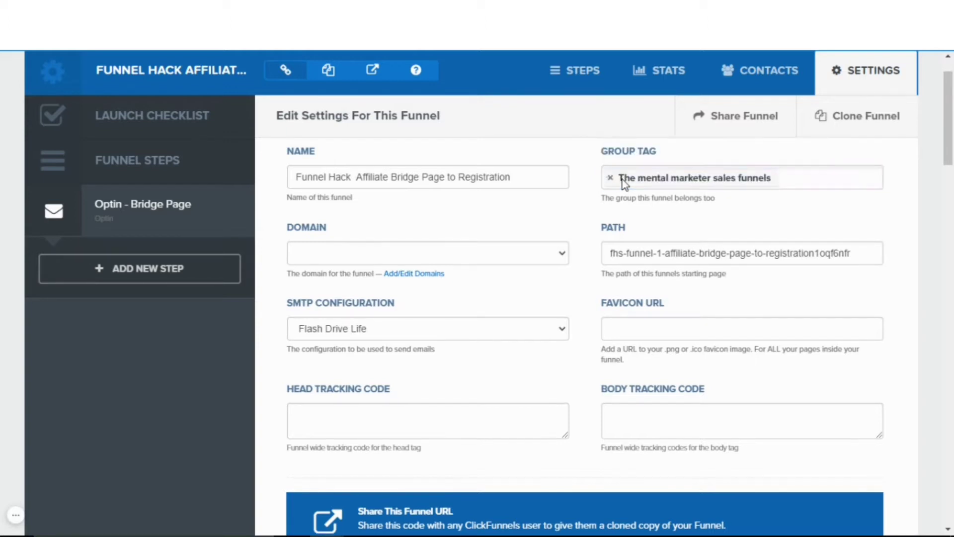
left_click(614, 326)
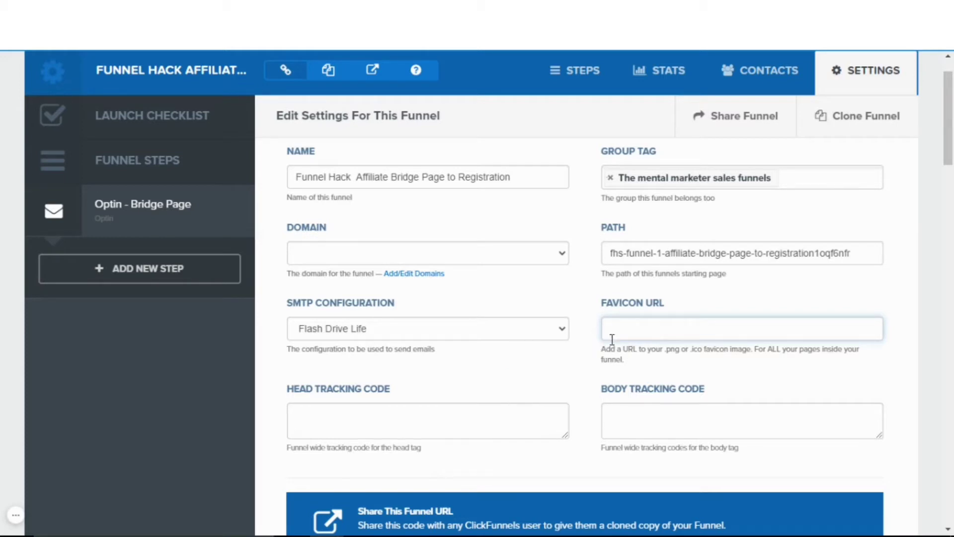
mouse_move(29, 22)
Rename the funnel to 'Funnel Hack Secrets Affiliate Bridge Page', removing 'to Registration'.
left_click(357, 178)
key("BackSpace")
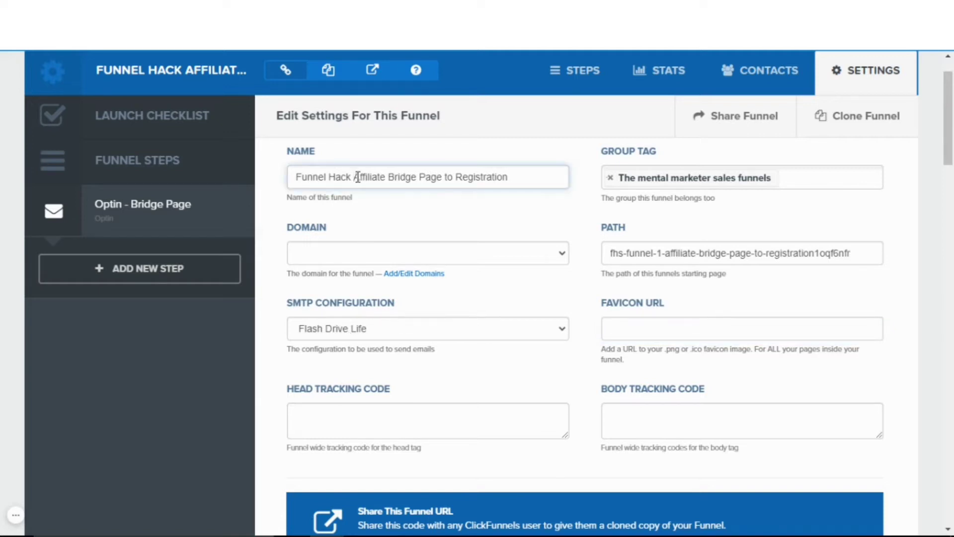
type("Secrets")
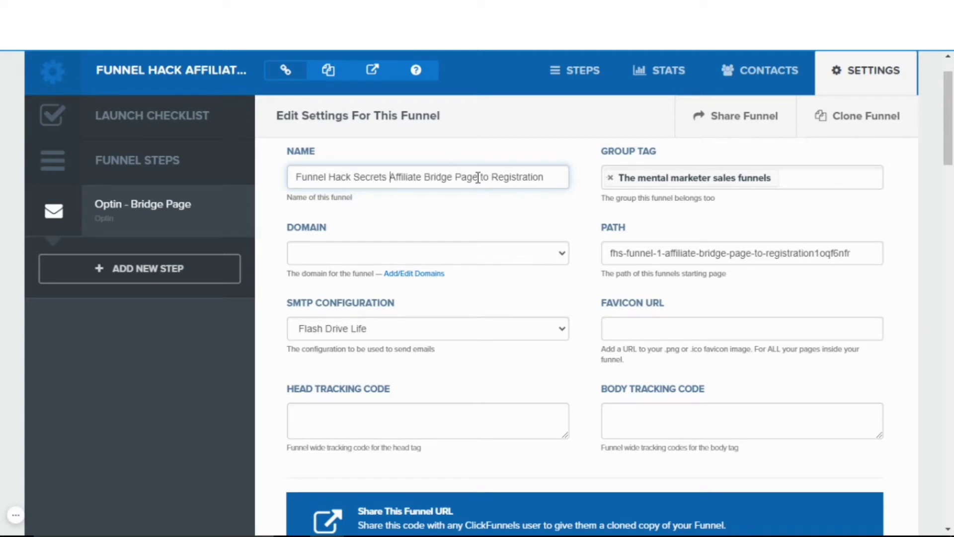
left_click_drag(478, 177, 592, 185)
key("BackSpace")
left_click(510, 252)
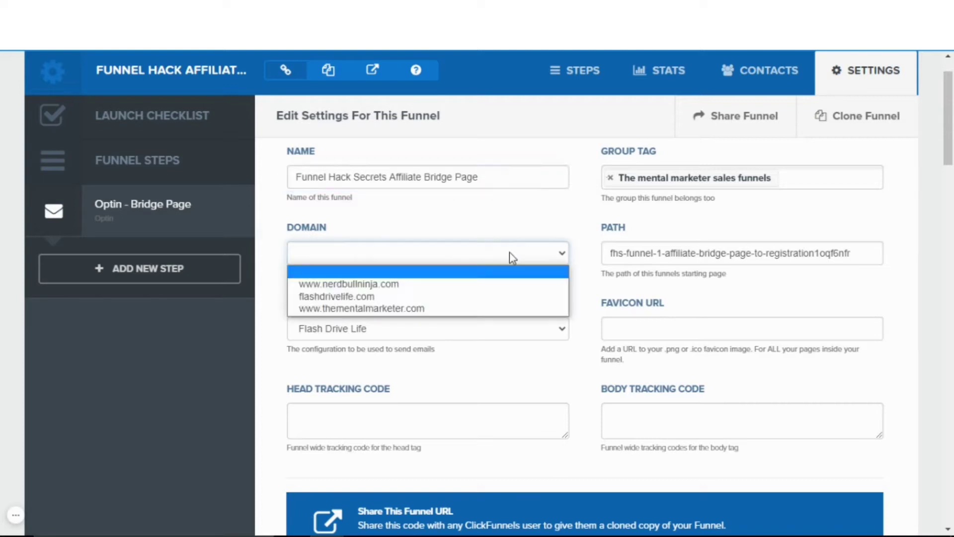
left_click(360, 308)
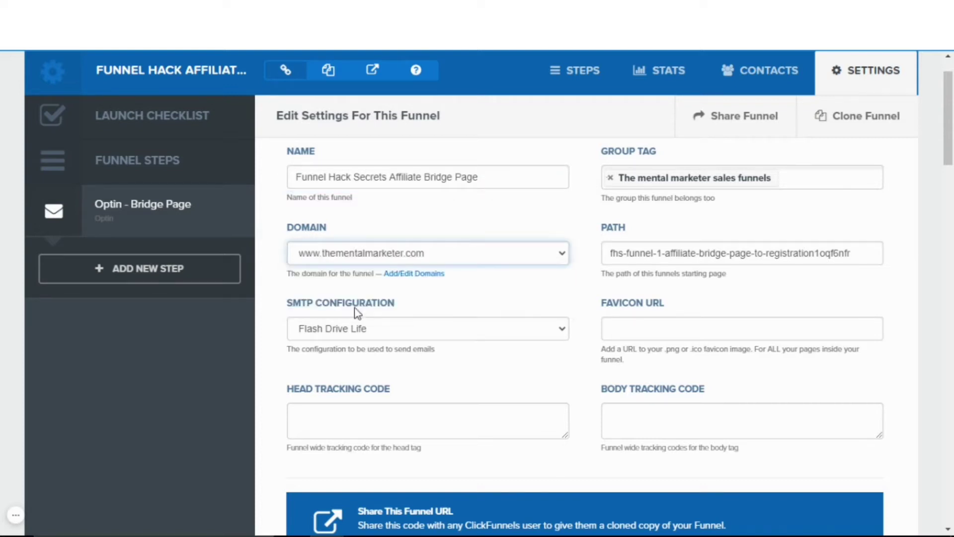
left_click(396, 332)
left_click(365, 358)
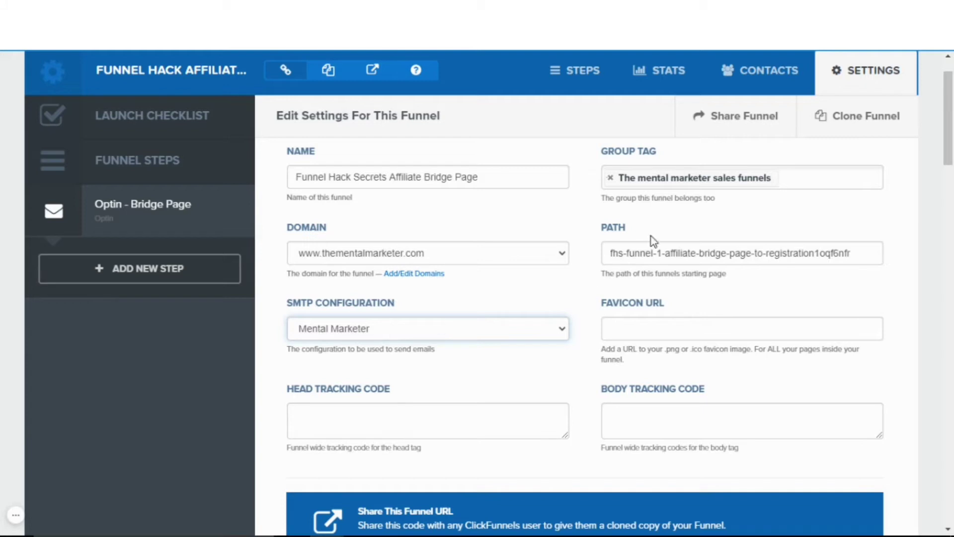
Replace the funnel path with 'funnelhacksecretsaffiliatebridgepage'.
triple_click(640, 255)
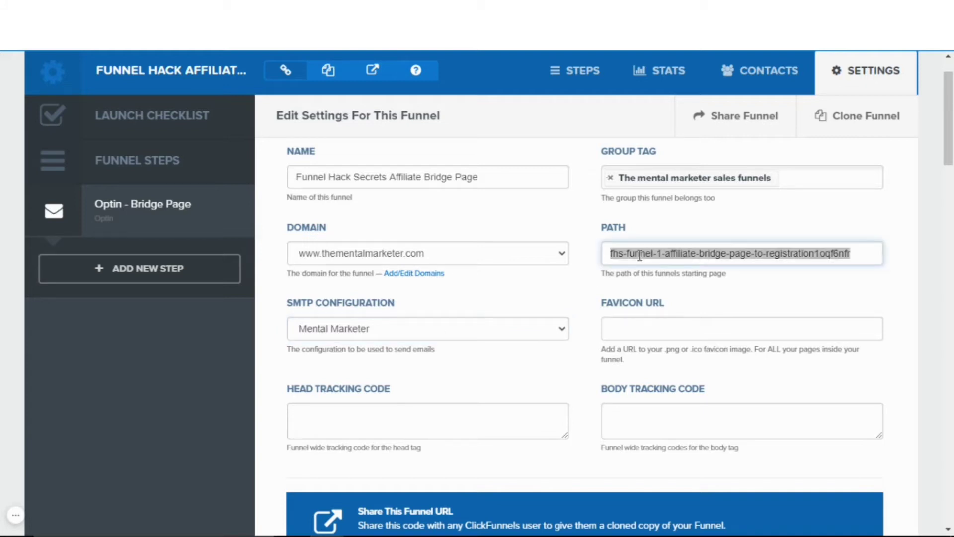
key("BackSpace")
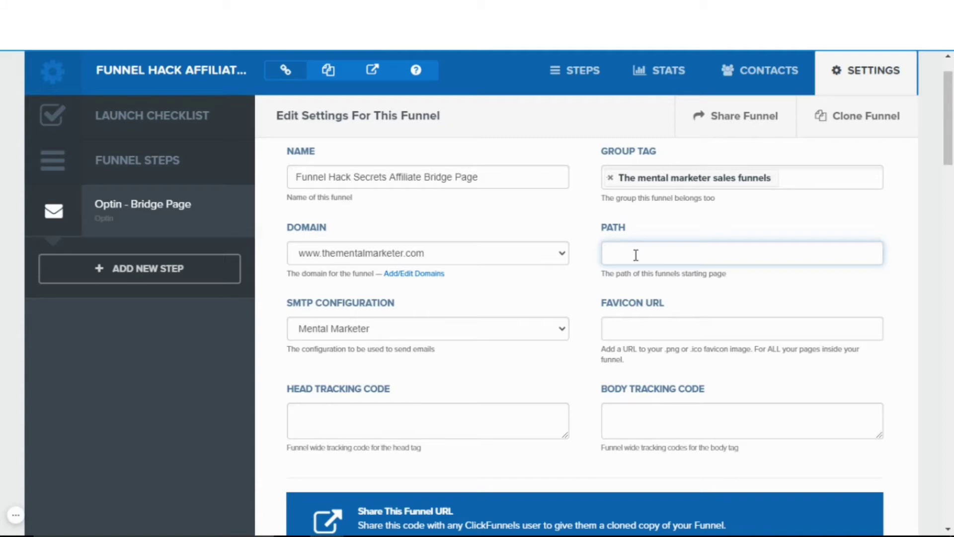
type("funn")
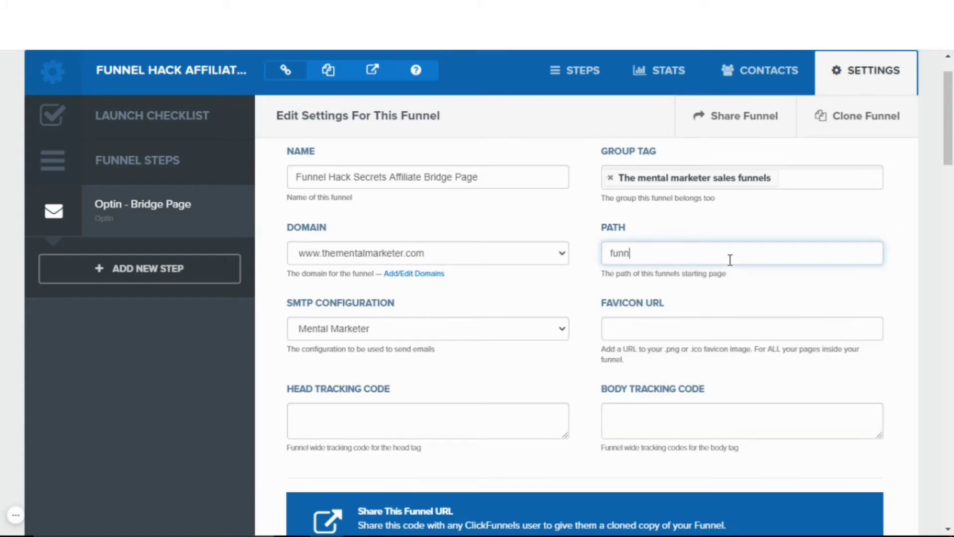
type("elhacksecretsaffiliatebridgepage")
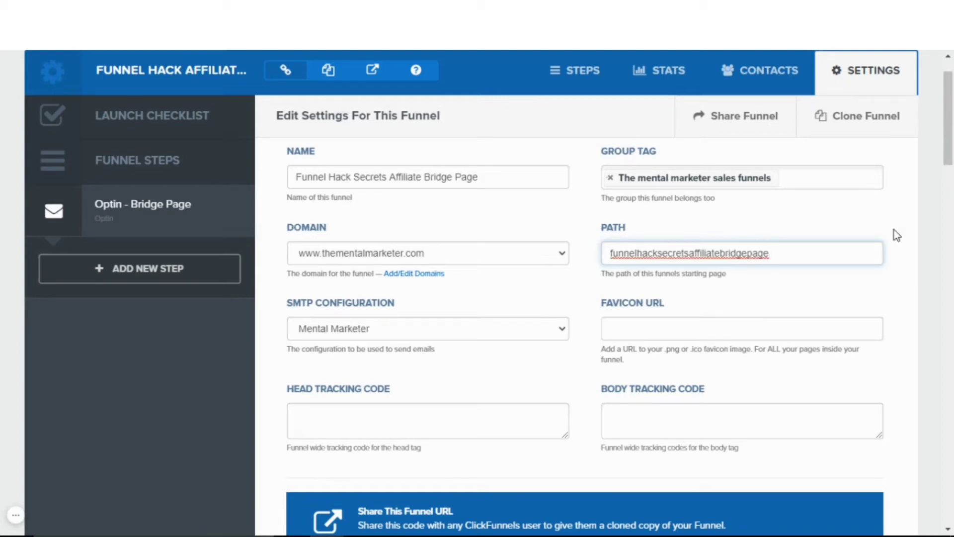
Save the funnel settings and return to the Optin - Bridge Page step overview.
scroll(893, 229, "down", 3)
scroll(915, 258, "down", 6)
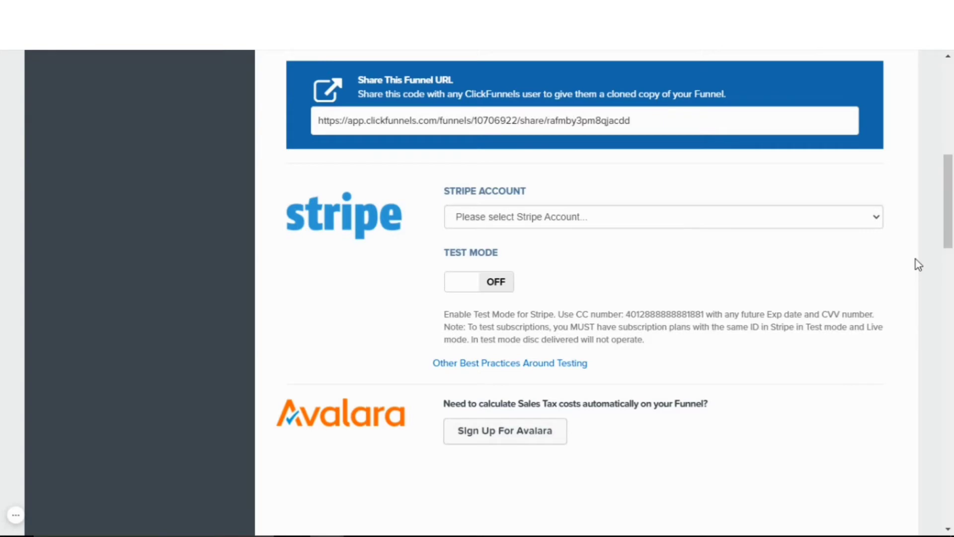
scroll(915, 259, "down", 10)
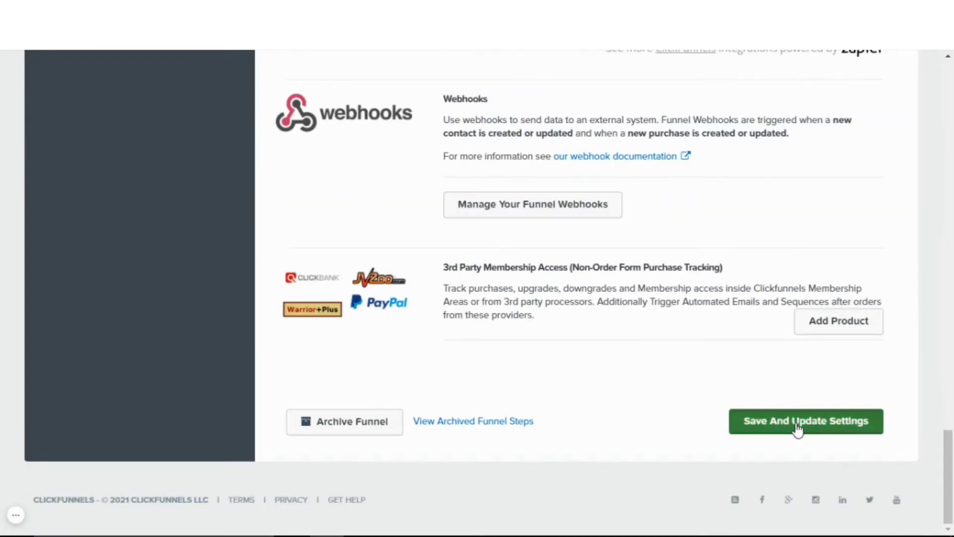
left_click(796, 422)
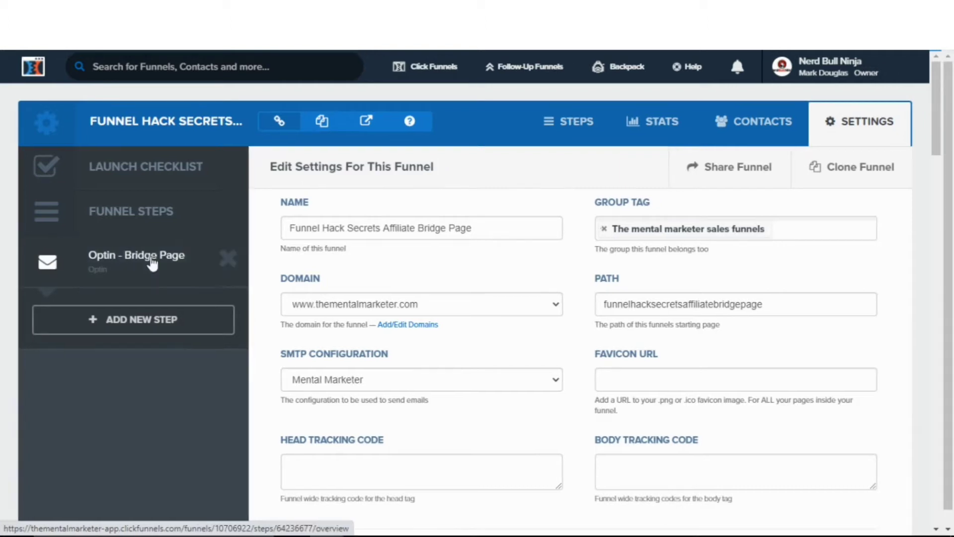
left_click(159, 263)
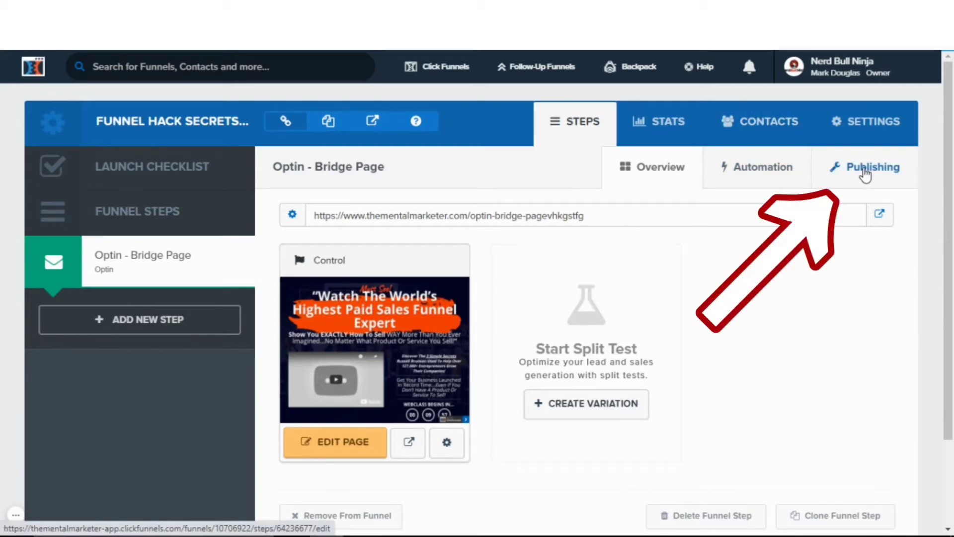
In the step's Publishing settings, rename the step to 'Funnel Hack Secrets Opt In Page'.
left_click(868, 172)
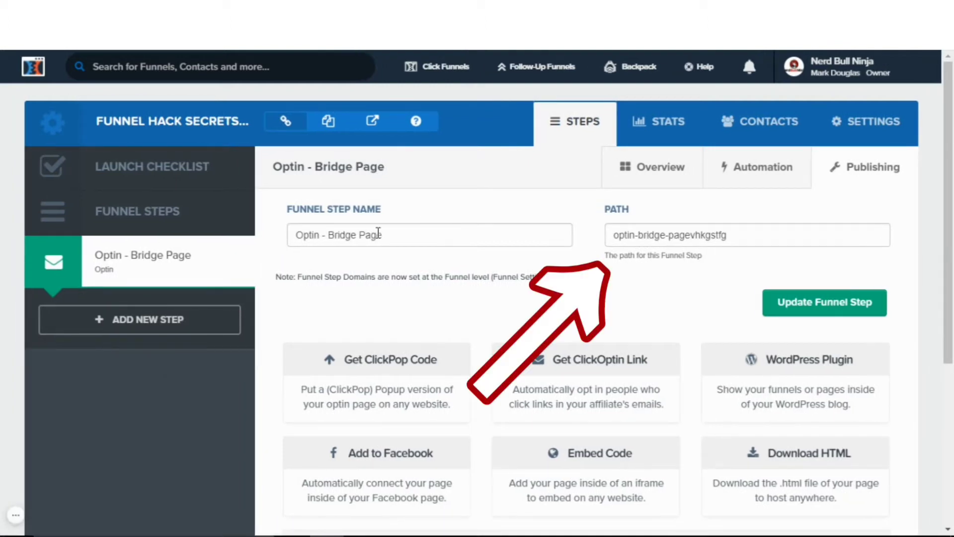
left_click(334, 233)
key("BackSpace")
key("BackSpace")
key("BackSpace")
key("BackSpace")
key("BackSpace")
key("BackSpace")
key("BackSpace")
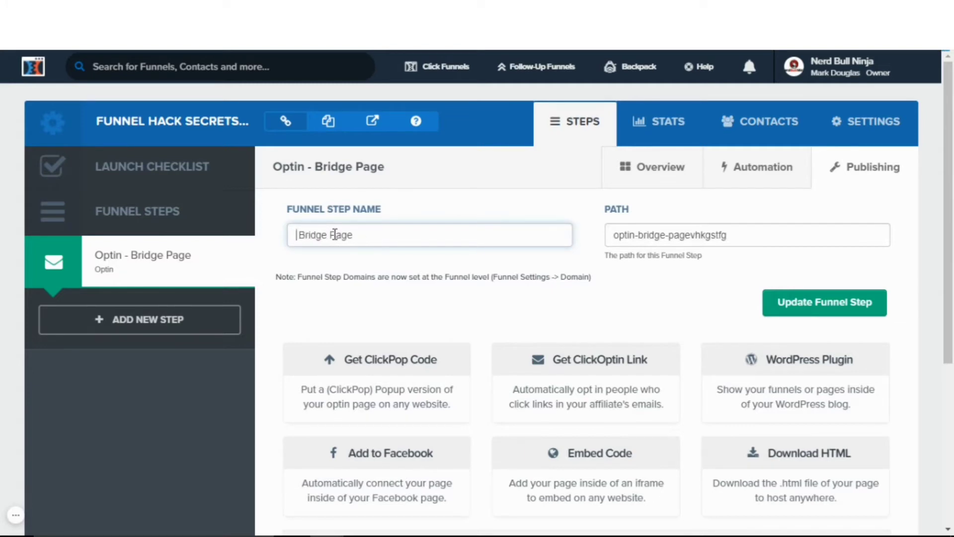
type("Funnel H")
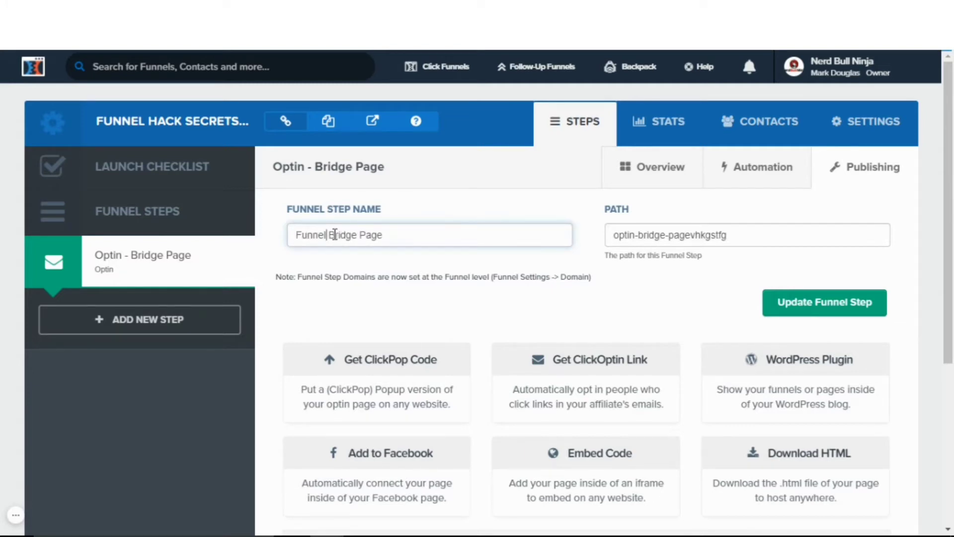
type("ack Secr")
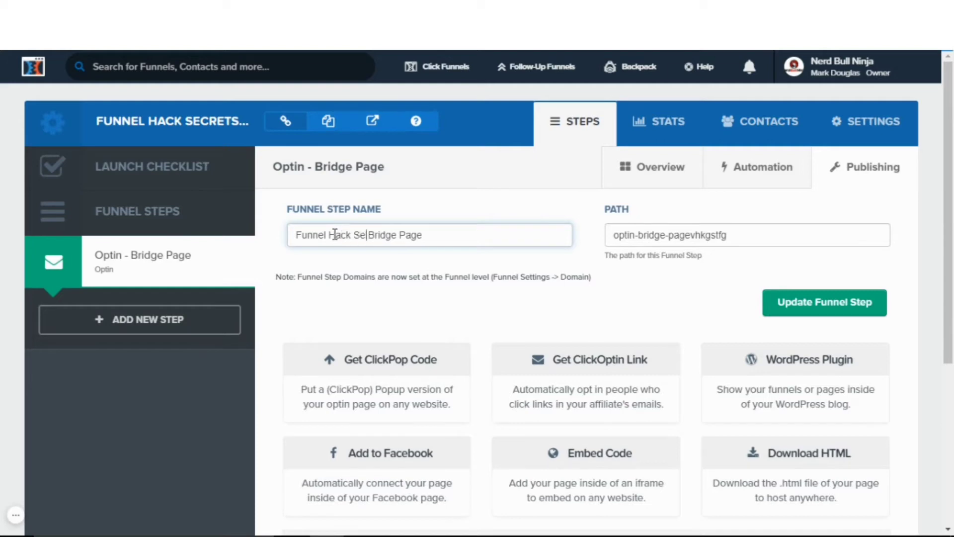
type("ets Opt in")
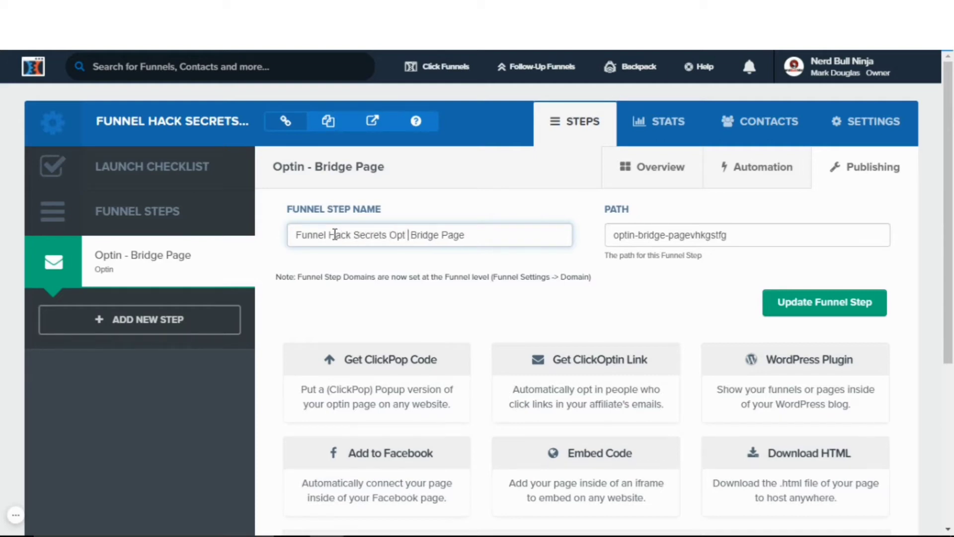
key("BackSpace")
key("BackSpace")
type("In P")
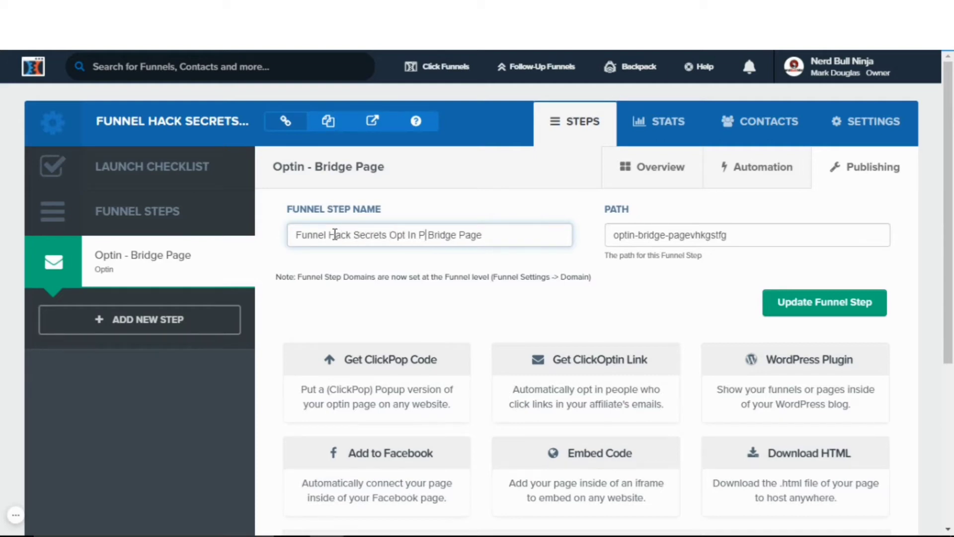
key("BackSpace")
key("Delete")
key("Delete")
key("Delete")
key("Delete")
key("Delete")
key("Delete")
key("Delete")
key("Delete")
Set the step path to 'funnelhacksecretsoptinpage' and update the funnel step.
left_click(754, 235)
key("BackSpace")
key("BackSpace")
key("BackSpace")
key("BackSpace")
key("BackSpace")
key("BackSpace")
key("BackSpace")
key("BackSpace")
key("BackSpace")
key("BackSpace")
key("BackSpace")
key("BackSpace")
key("BackSpace")
key("BackSpace")
key("BackSpace")
key("BackSpace")
key("BackSpace")
key("BackSpace")
key("BackSpace")
key("BackSpace")
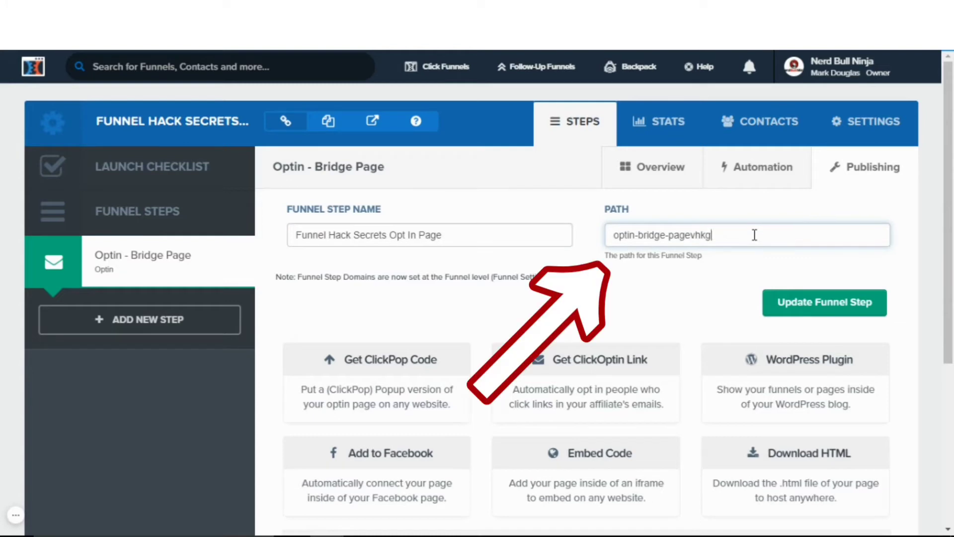
type("funnelhackse")
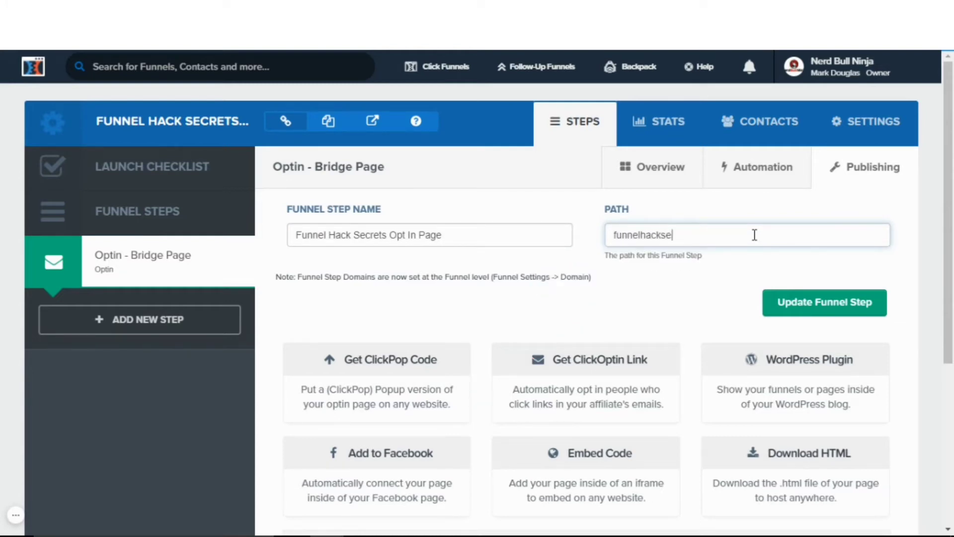
type("cretsoptinpage")
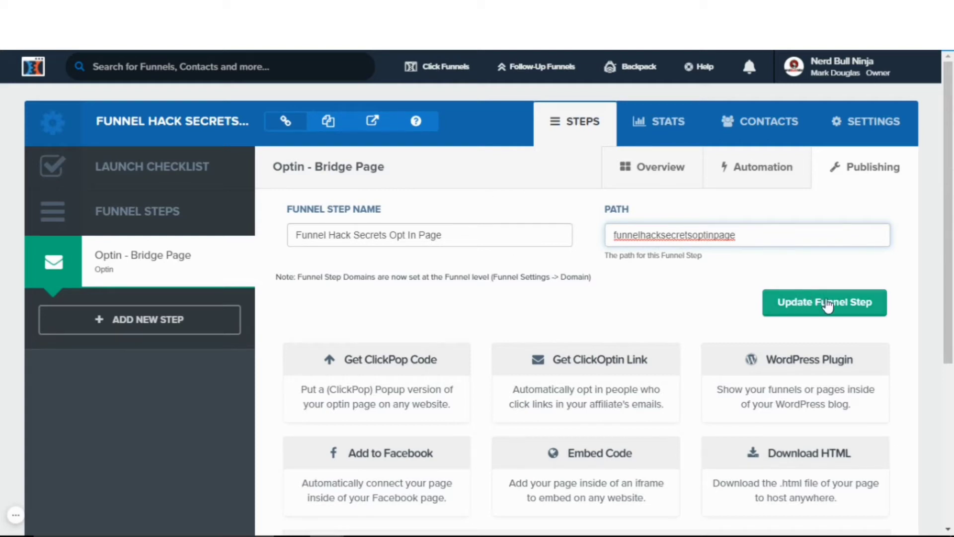
left_click(813, 309)
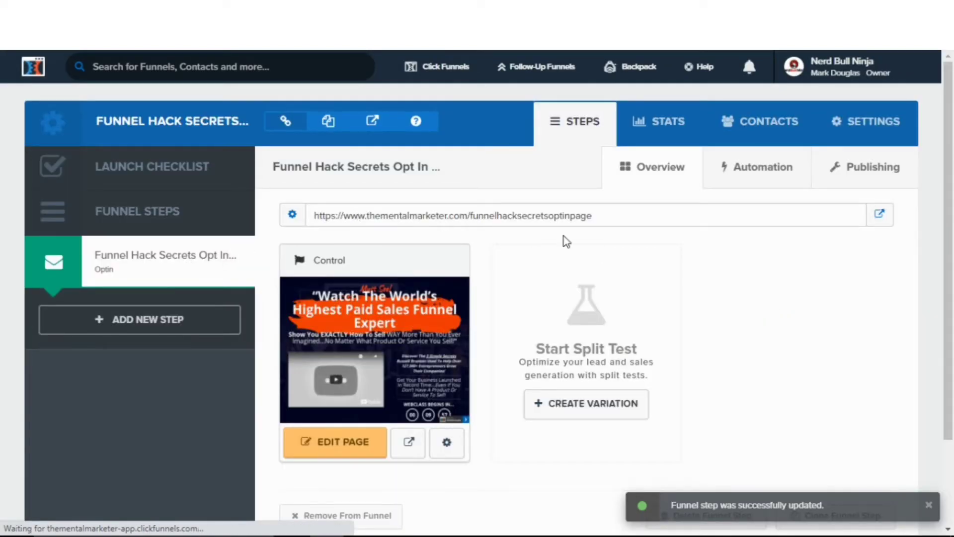
triple_click(353, 217)
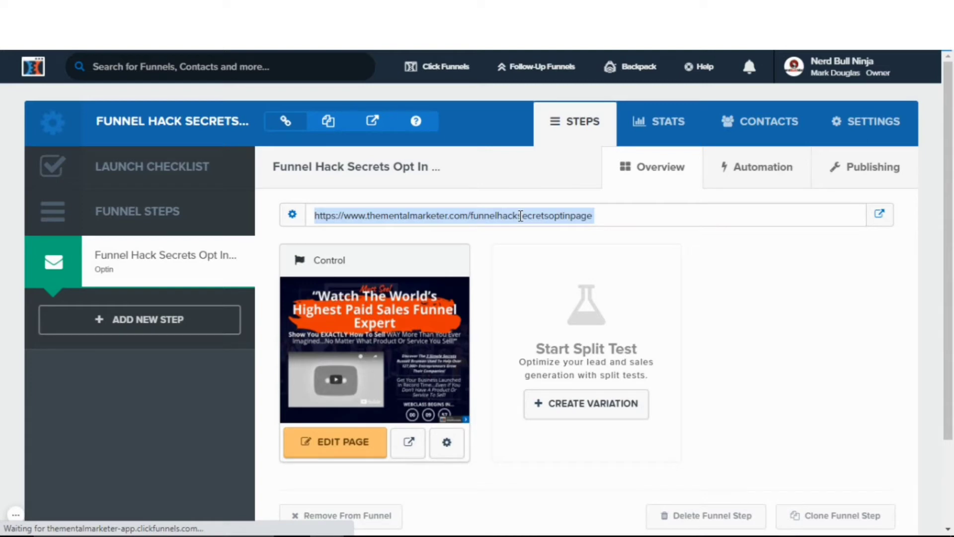
left_click(602, 219)
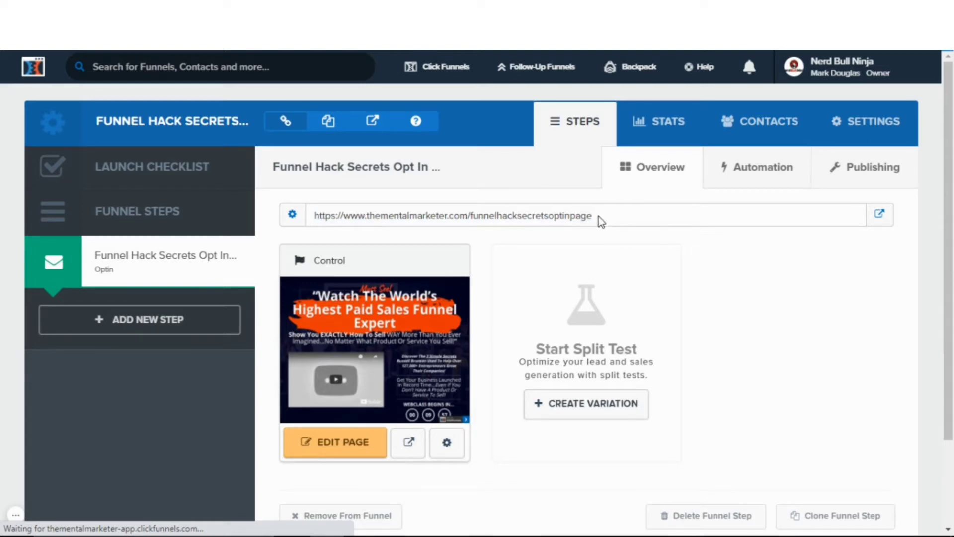
Rename the Control page variation to 'Funnel Hack Secrets Opt In Page'.
left_click(446, 449)
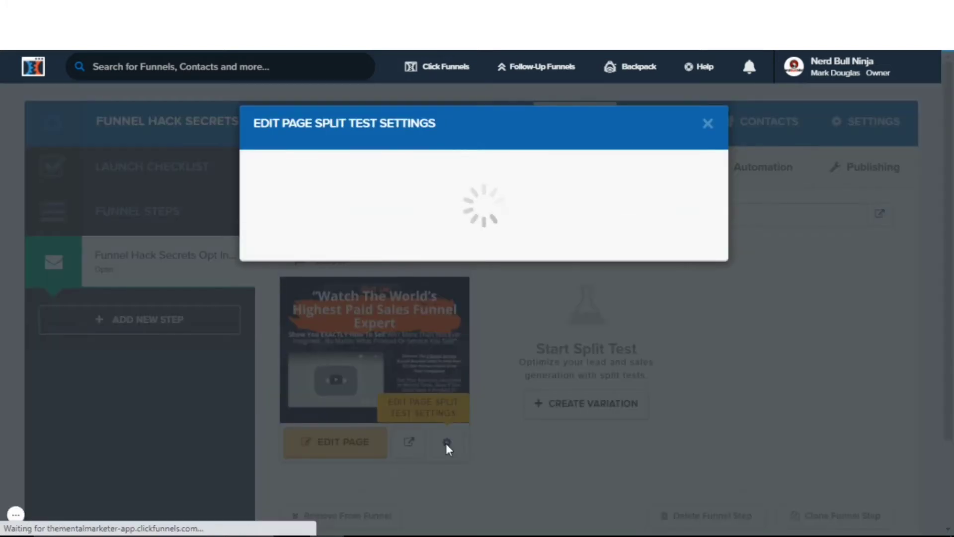
left_click(305, 207)
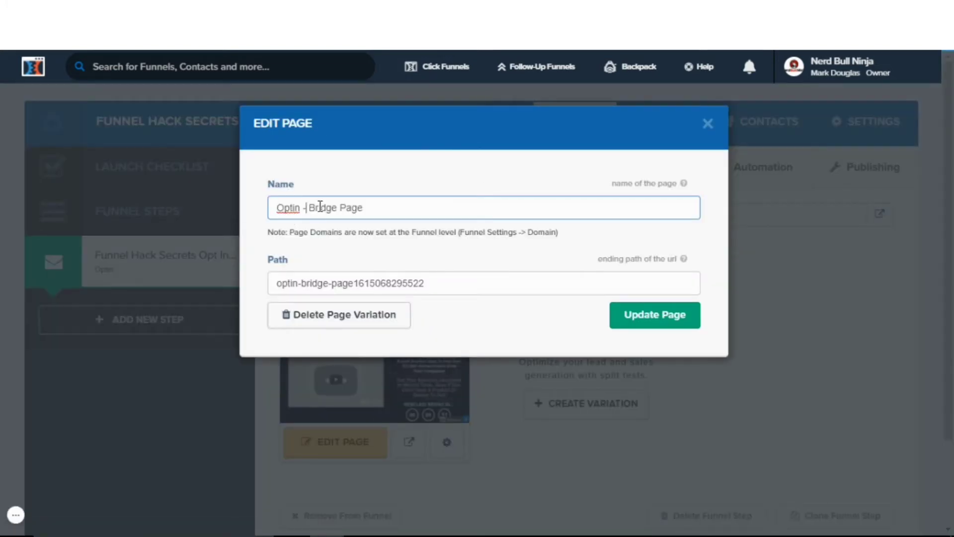
key("BackSpace")
key("BackSpace")
key("BackSpace")
key("BackSpace")
key("BackSpace")
key("BackSpace")
key("BackSpace")
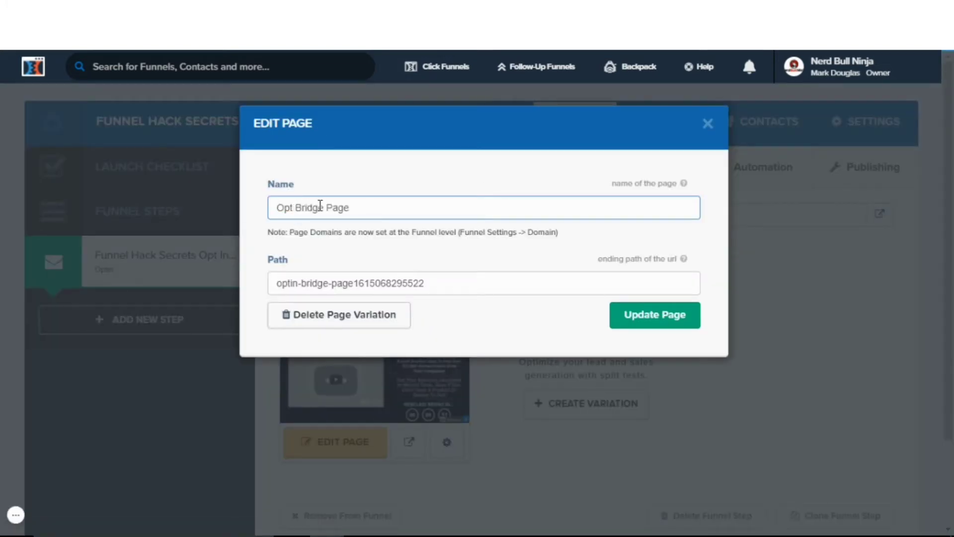
type("Funnel Hack")
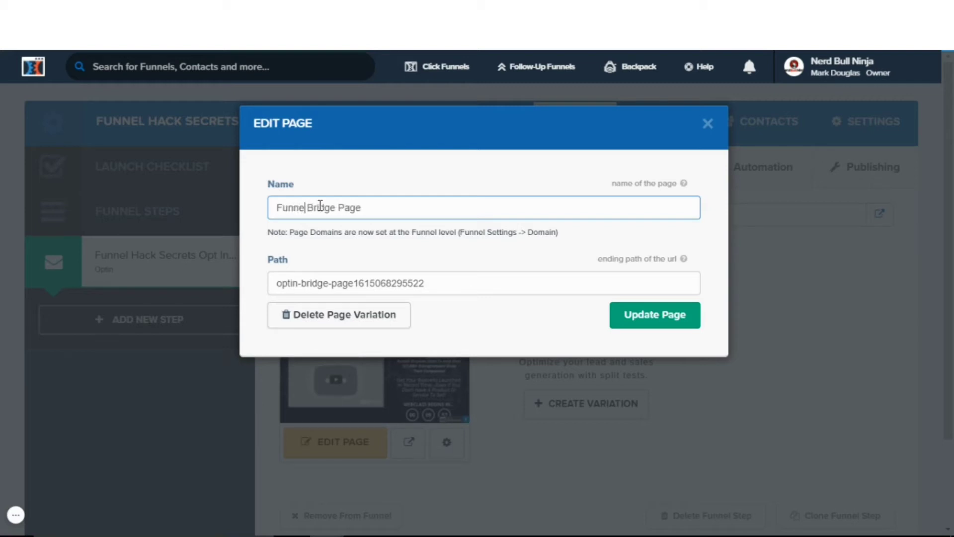
type(" Secrets")
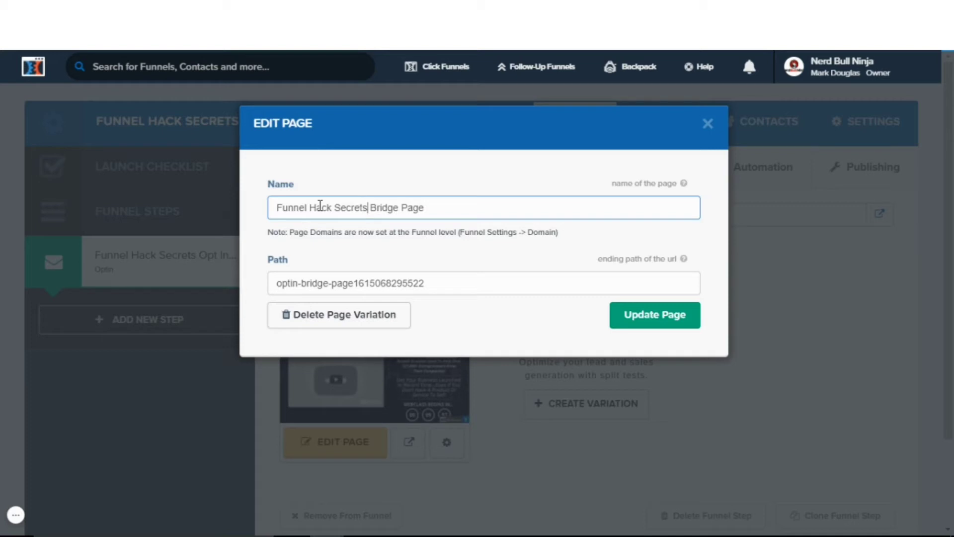
type(" Opt In")
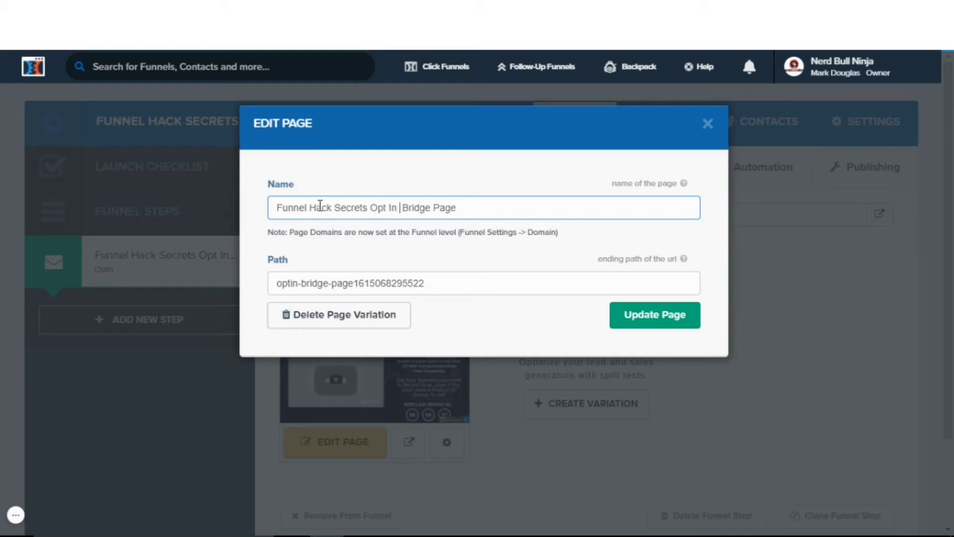
key("Delete")
key("Delete")
key("Delete")
key("Delete")
key("Delete")
key("Delete")
key("Delete")
key("Delete")
type("P")
Set the page path to 'funnelhacksecretsoptinpage' and update the page.
left_click(425, 282)
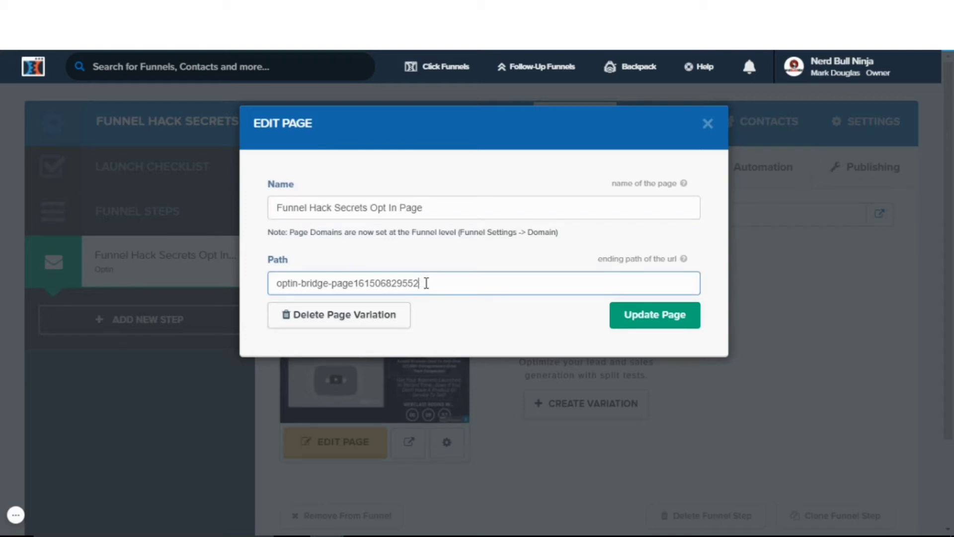
key("BackSpace")
key("BackSpace")
key("BackSpace")
key("BackSpace")
key("BackSpace")
key("BackSpace")
key("BackSpace")
key("BackSpace")
key("BackSpace")
key("BackSpace")
key("BackSpace")
key("BackSpace")
key("BackSpace")
key("BackSpace")
key("BackSpace")
key("BackSpace")
key("BackSpace")
key("BackSpace")
key("BackSpace")
key("BackSpace")
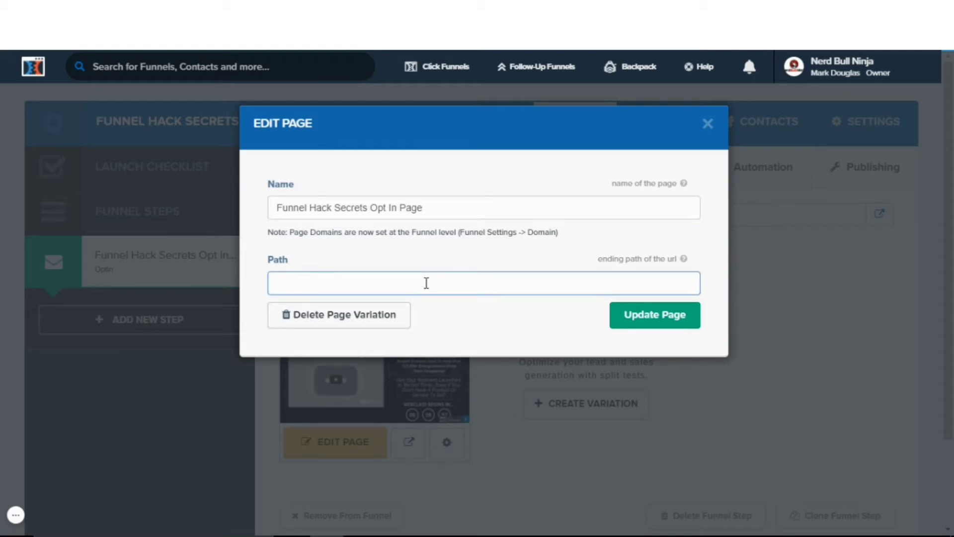
type("funnelhacksecretsoptinpag")
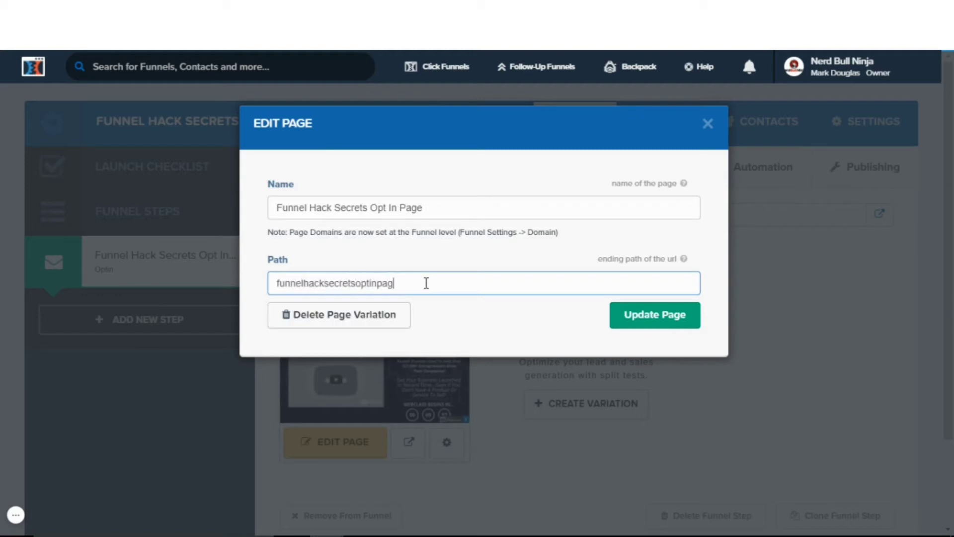
type("e")
left_click(642, 321)
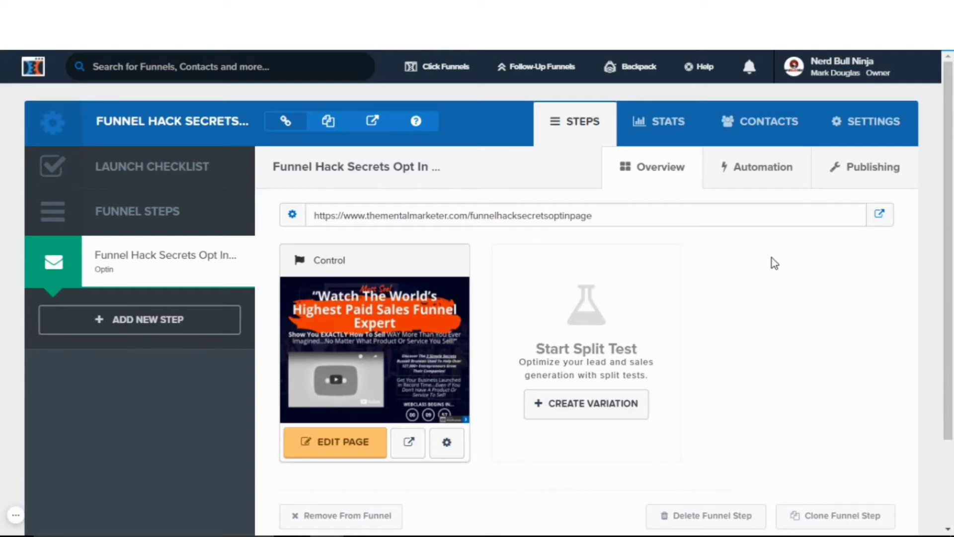
Open the renamed Control opt-in page in the page editor.
left_click(368, 128)
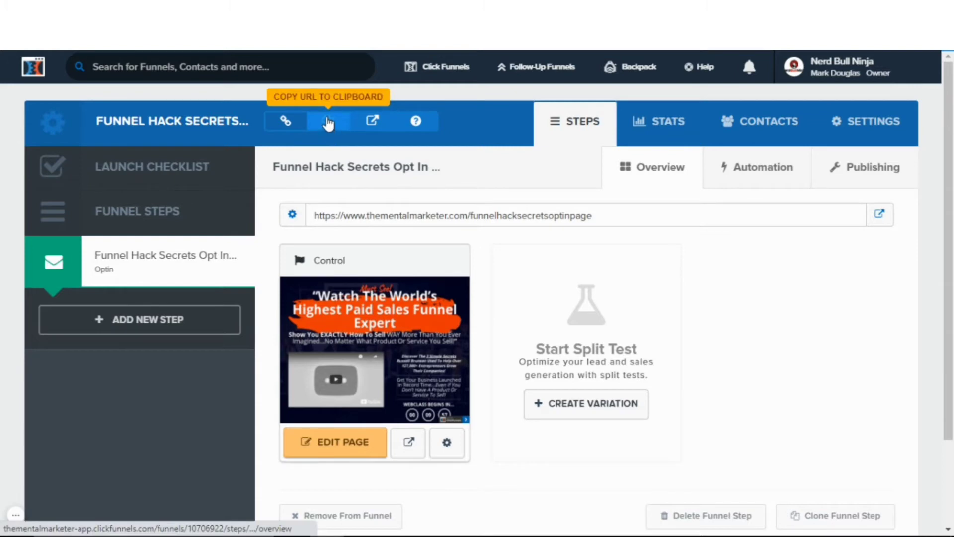
left_click(331, 446)
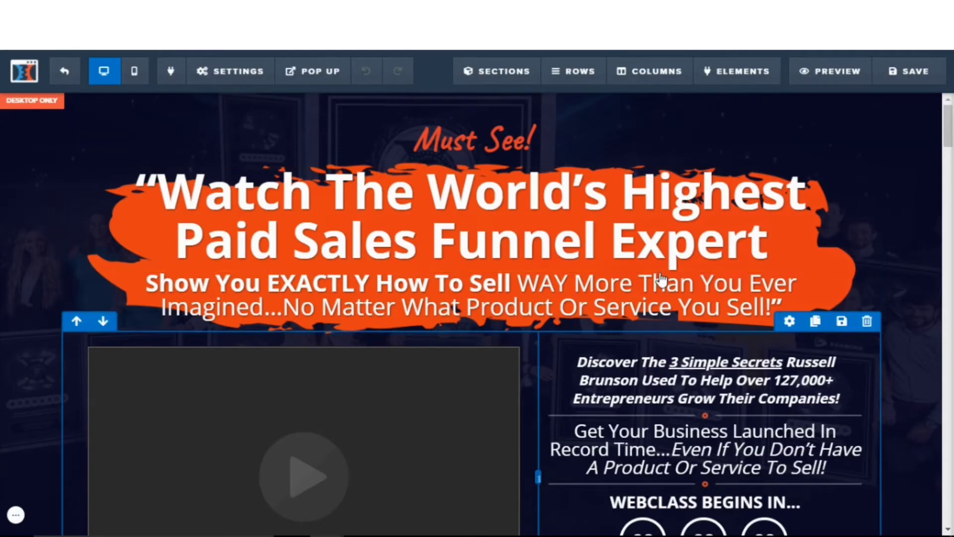
scroll(651, 288, "down", 3)
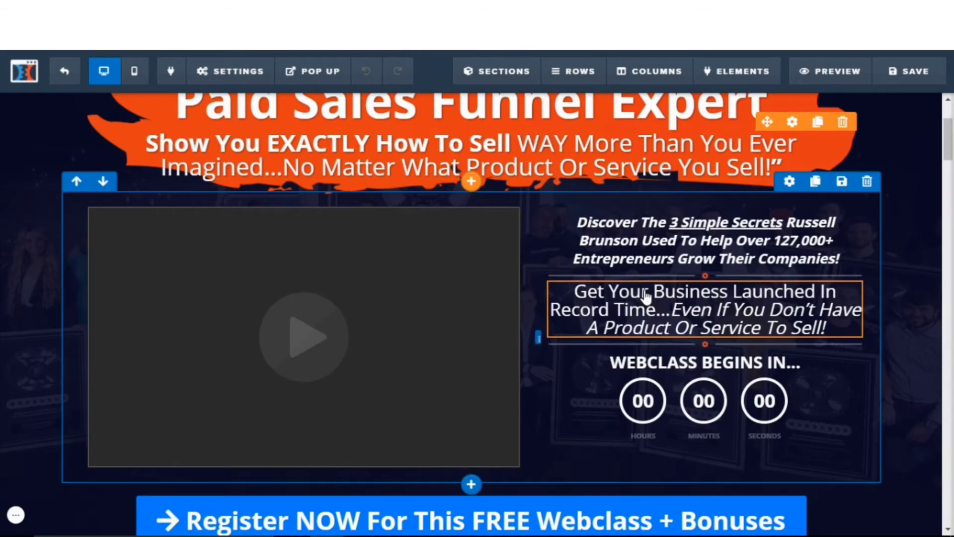
scroll(646, 298, "down", 9)
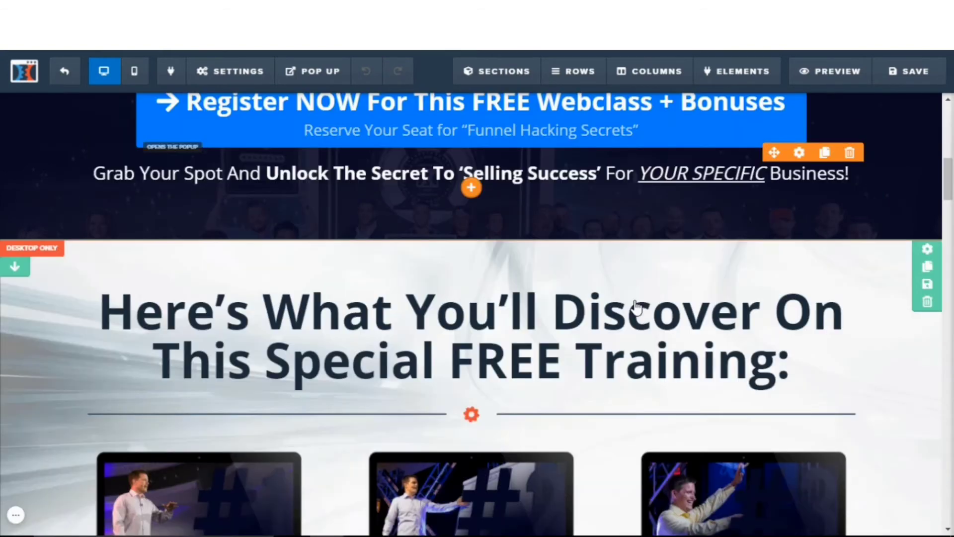
scroll(664, 258, "down", 2)
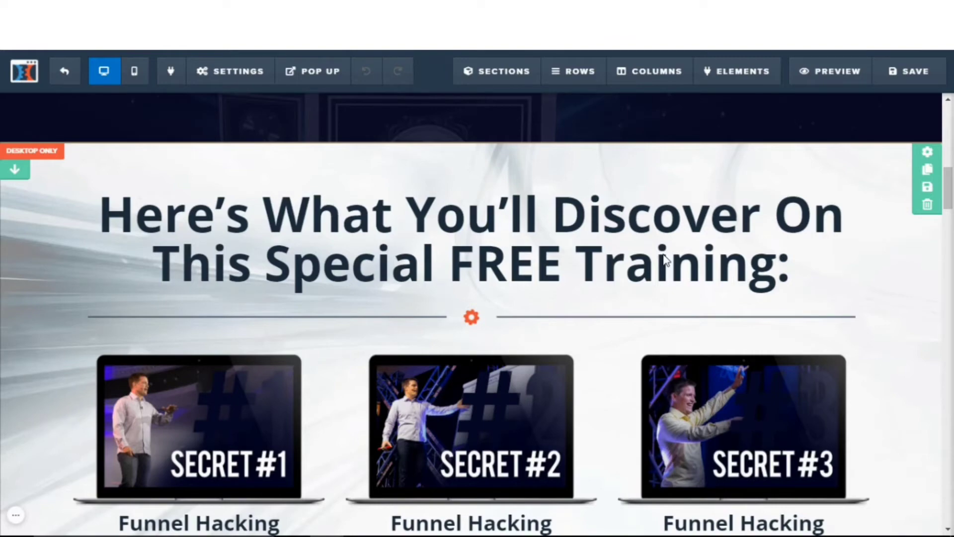
scroll(664, 259, "down", 10)
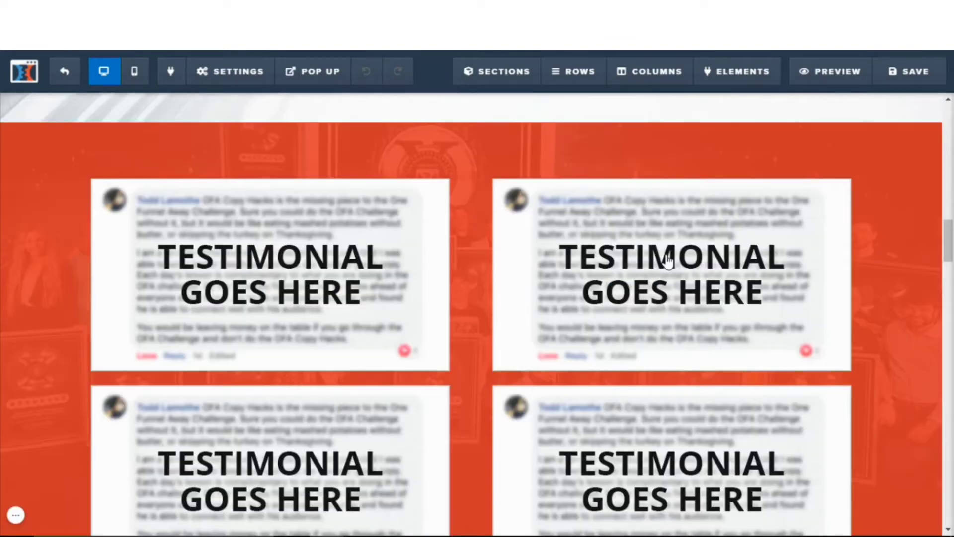
scroll(667, 259, "down", 2)
scroll(667, 259, "down", 8)
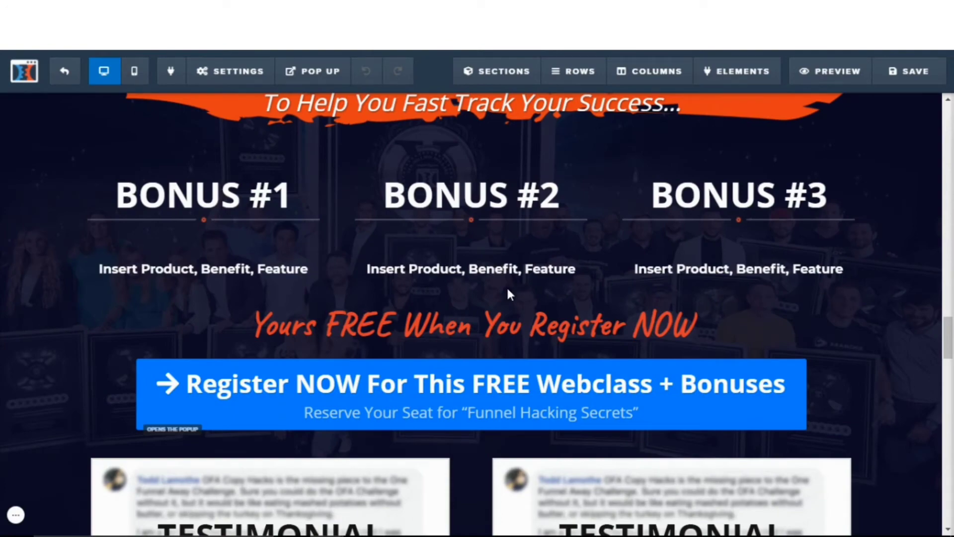
scroll(508, 289, "down", 10)
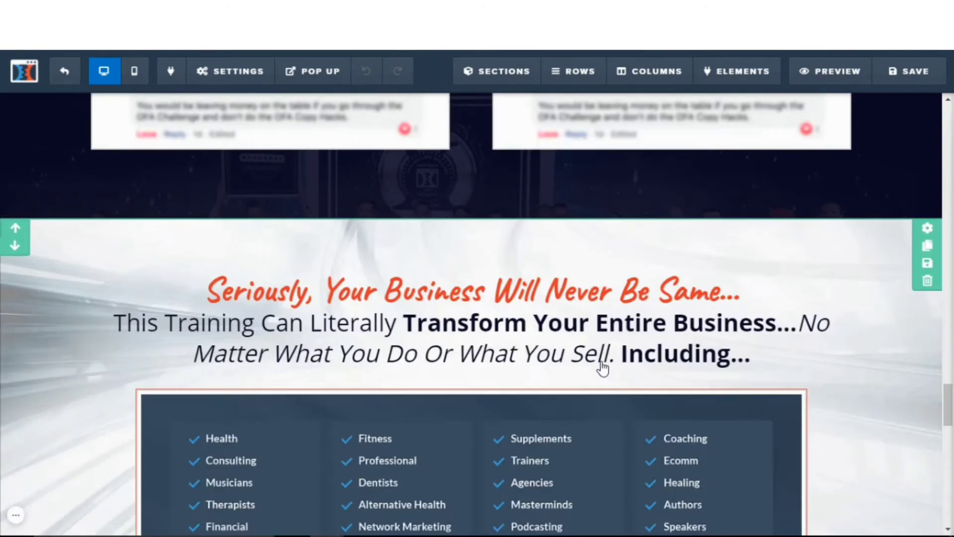
scroll(603, 368, "down", 10)
scroll(493, 318, "up", 15)
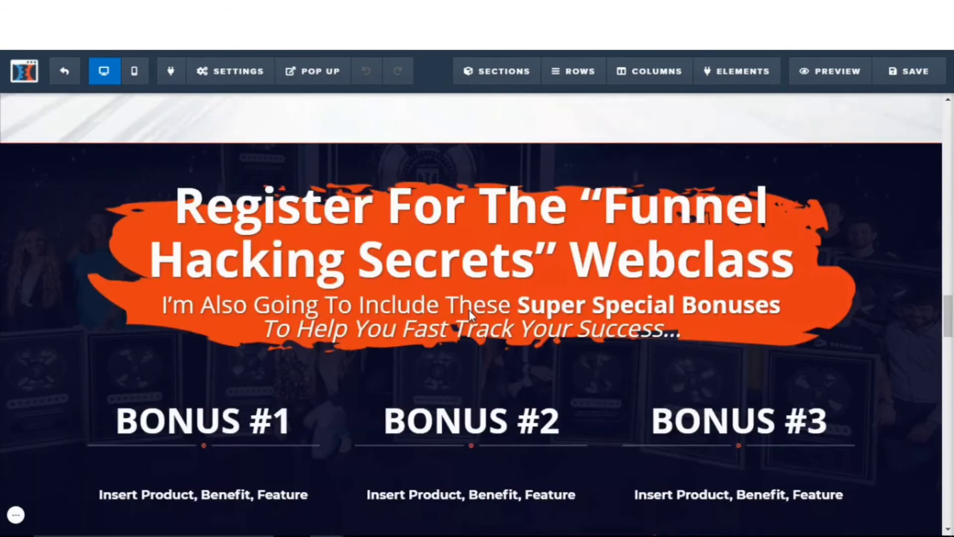
scroll(383, 285, "up", 5)
scroll(393, 278, "up", 5)
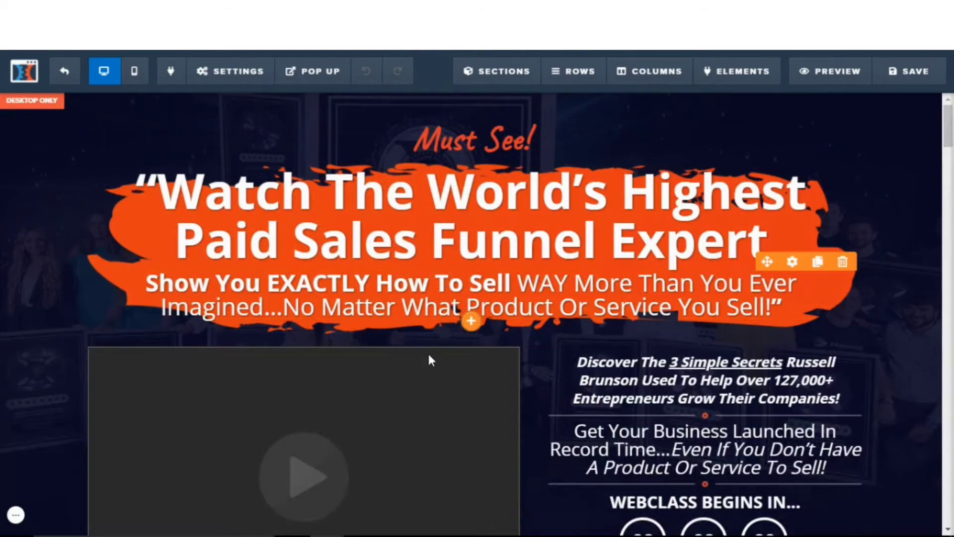
scroll(493, 359, "down", 3)
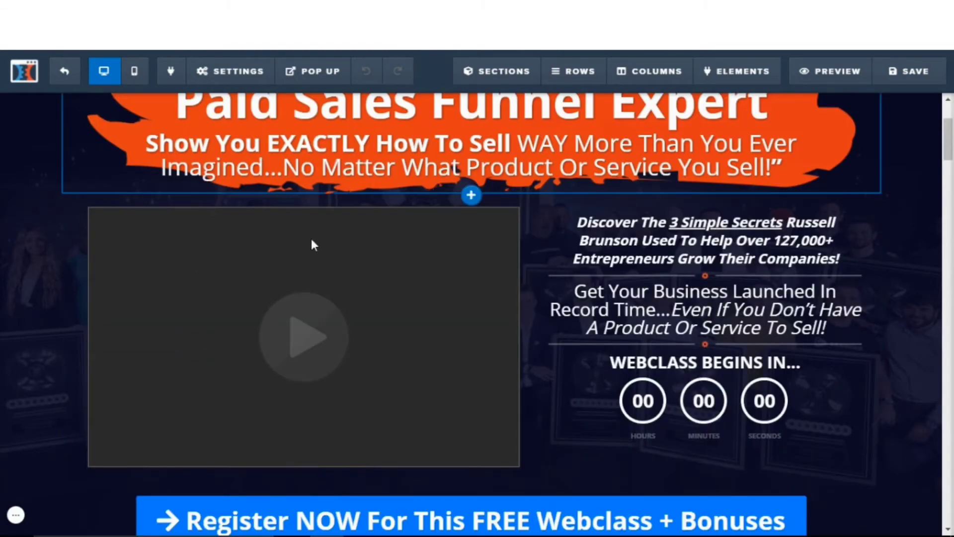
scroll(422, 259, "down", 3)
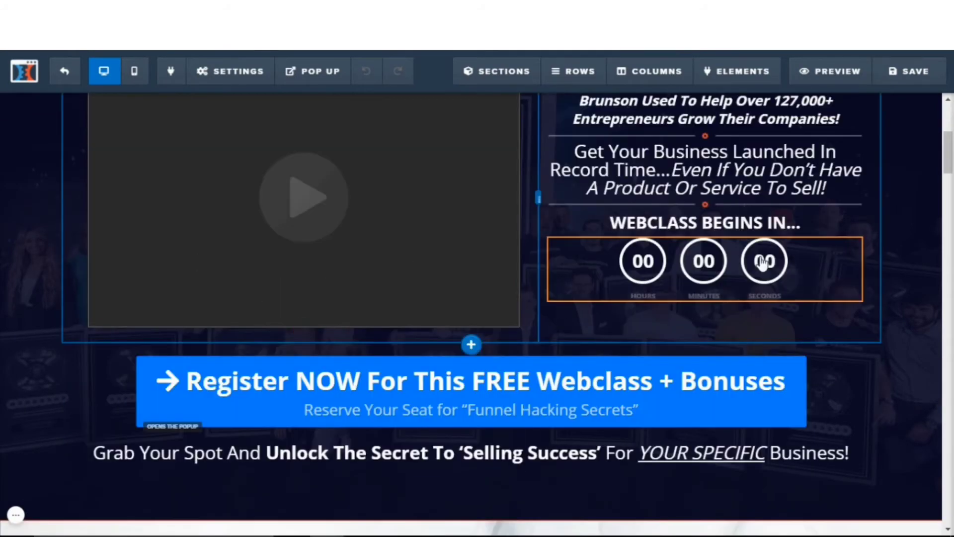
scroll(300, 391, "down", 3)
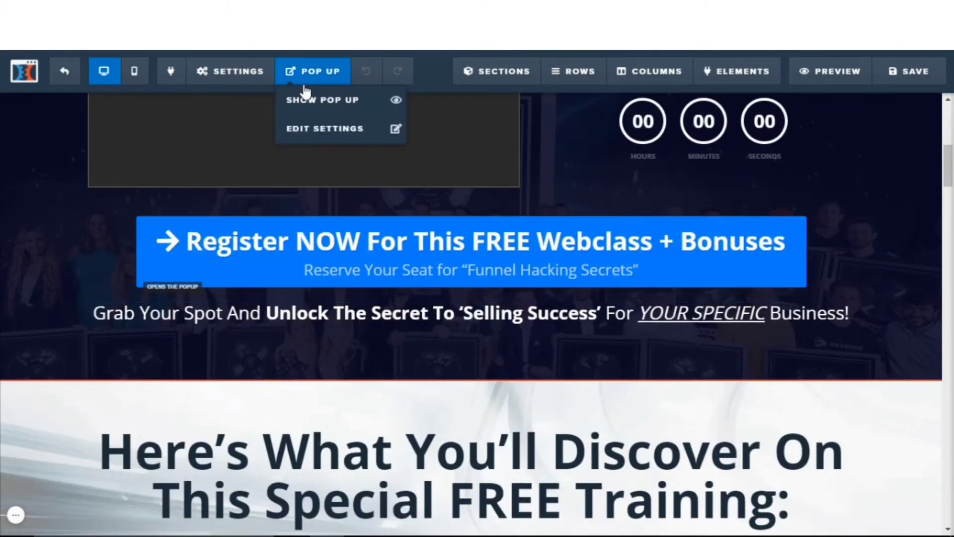
scroll(663, 256, "up", 3)
scroll(663, 256, "up", 6)
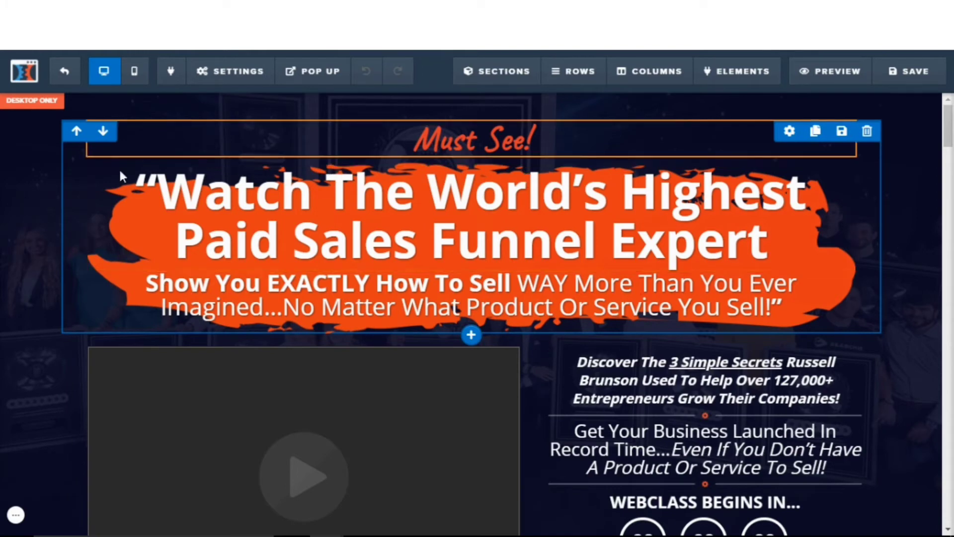
left_click(221, 75)
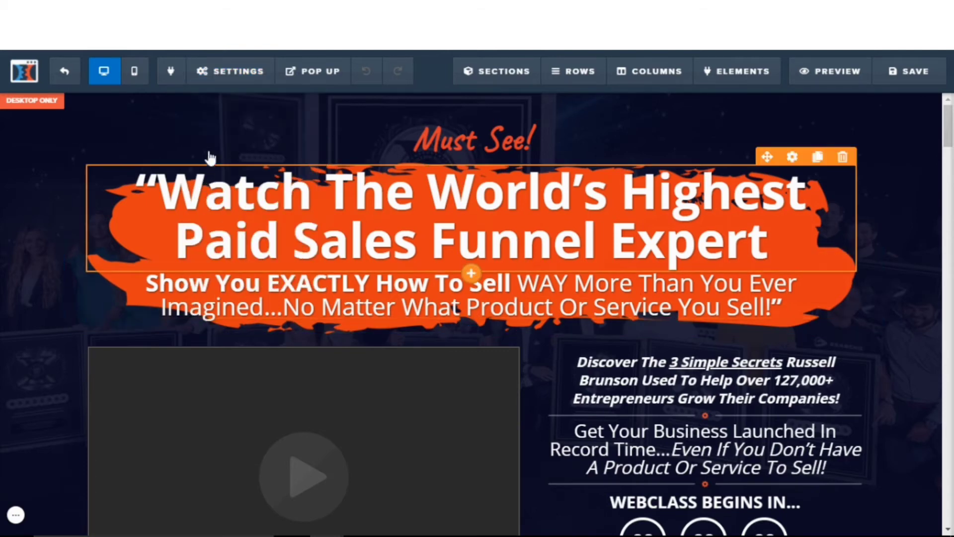
In Settings > General, check the Affiliate Badge dropdown and keep it on Show.
mouse_move(217, 75)
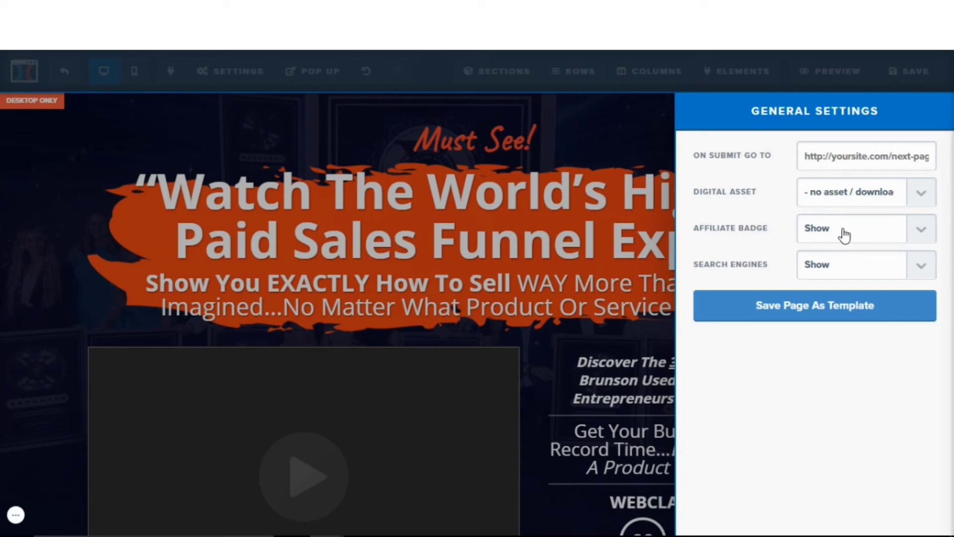
left_click(837, 231)
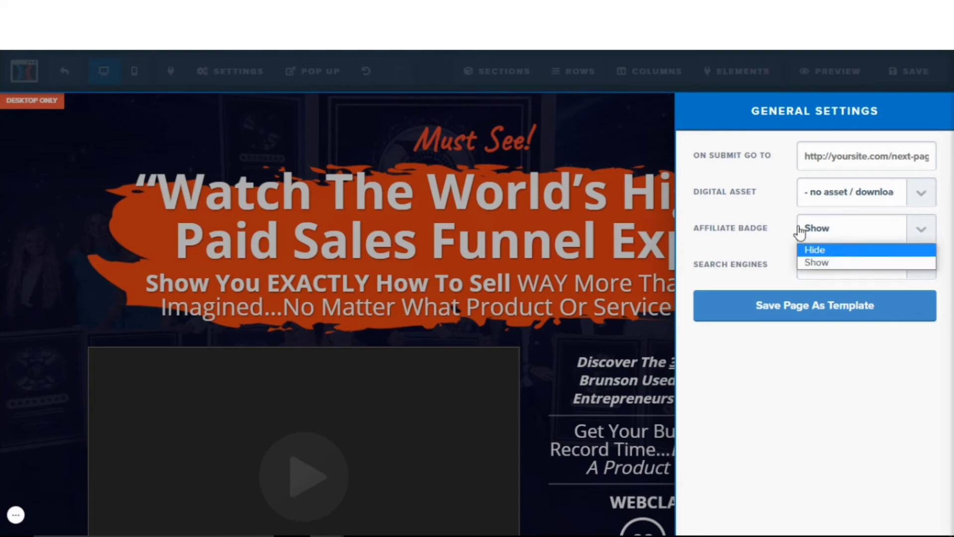
left_click(760, 222)
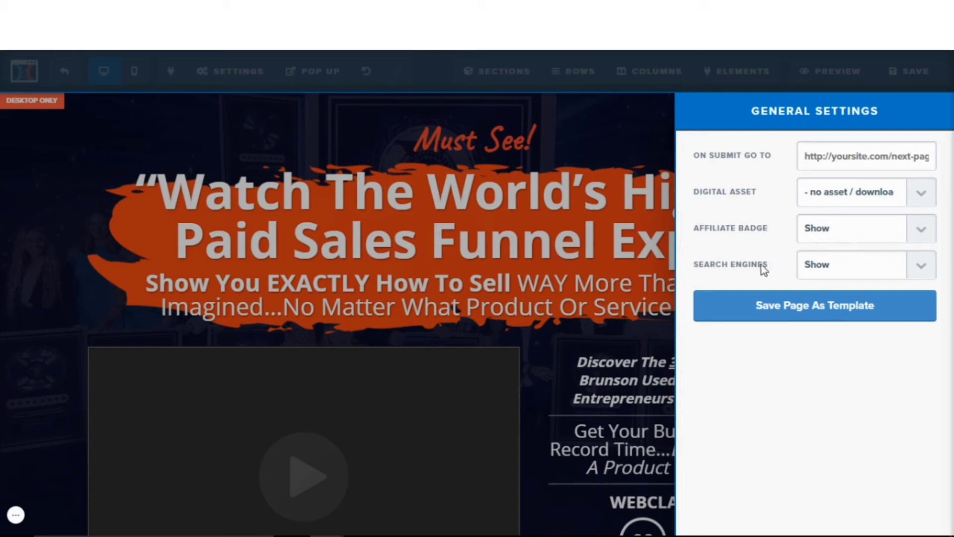
Leave search engine visibility on Show and close the General Settings panel.
left_click(821, 273)
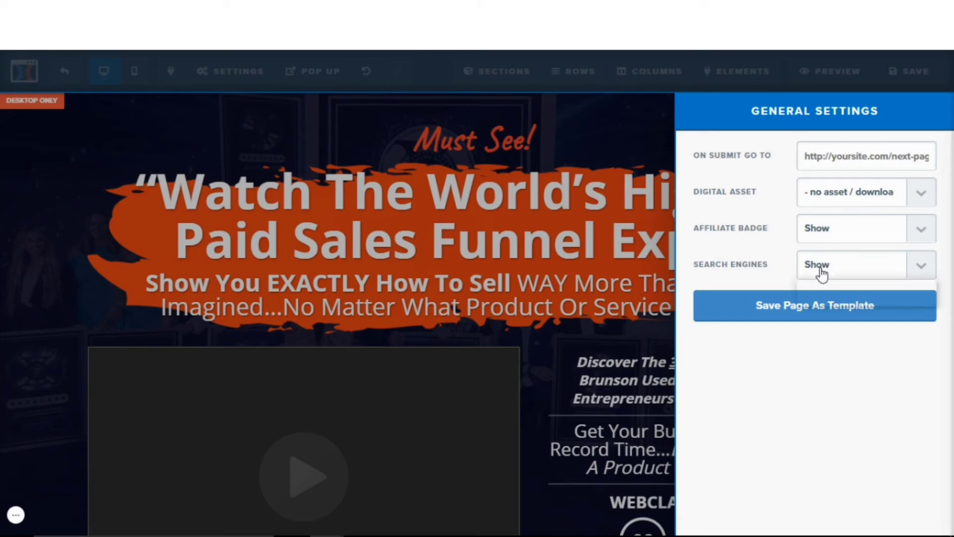
left_click(782, 260)
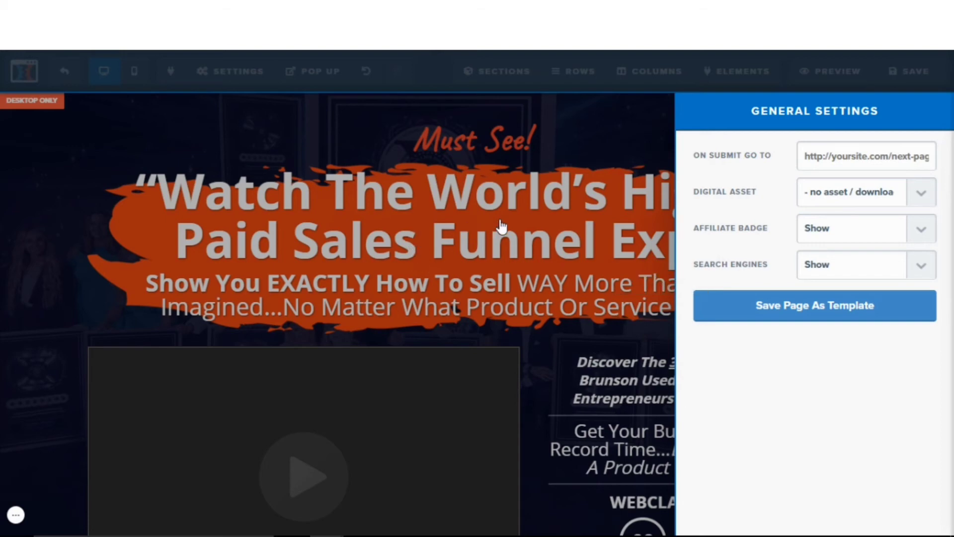
left_click(650, 280)
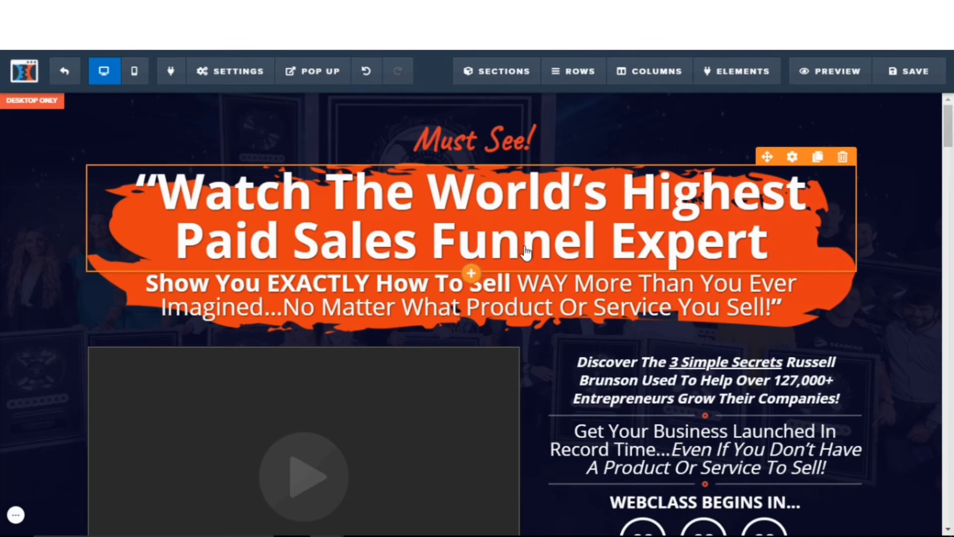
Open the Settings dropdown in the page editor toolbar.
left_click(236, 71)
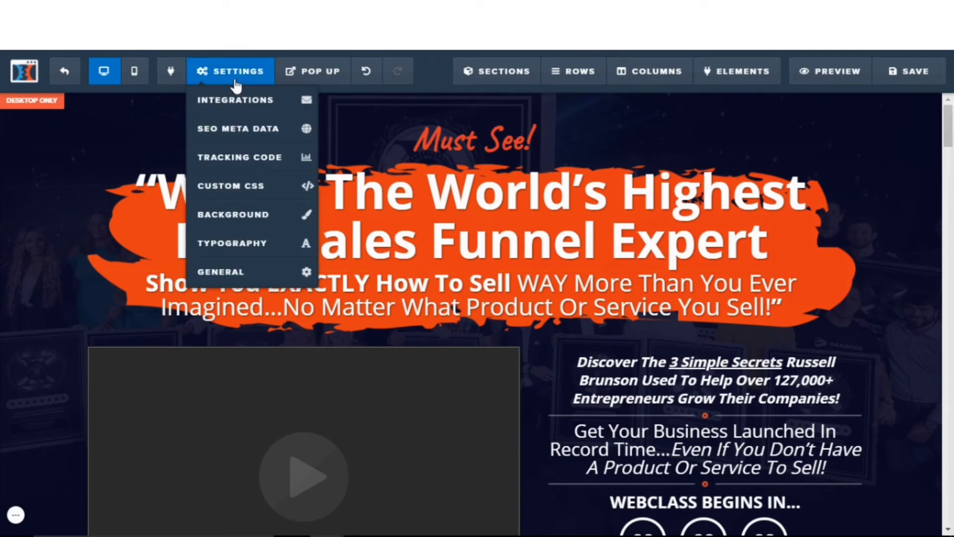
In SEO Meta Data, set the page title to 'Funnel Hack Secrets Sign Up'.
left_click(225, 130)
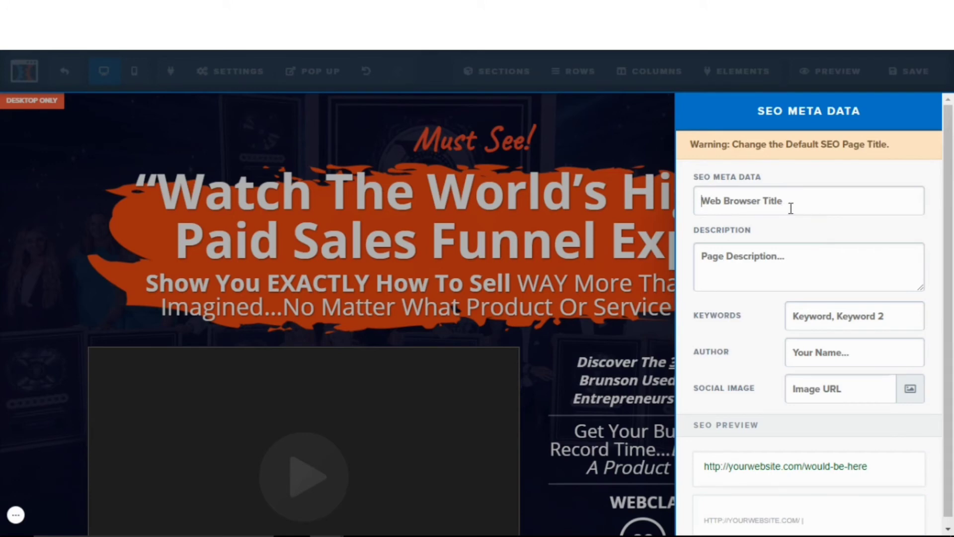
left_click(791, 204)
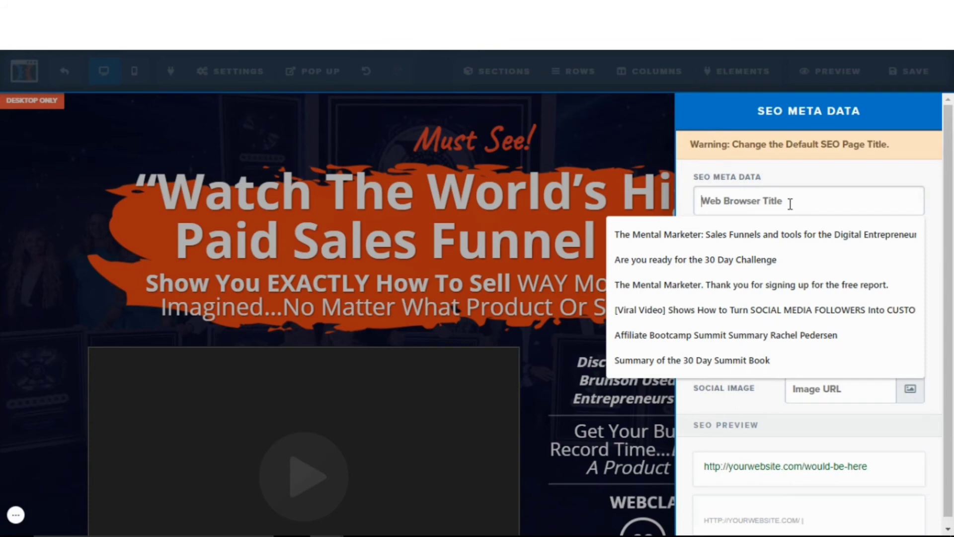
type("Fun")
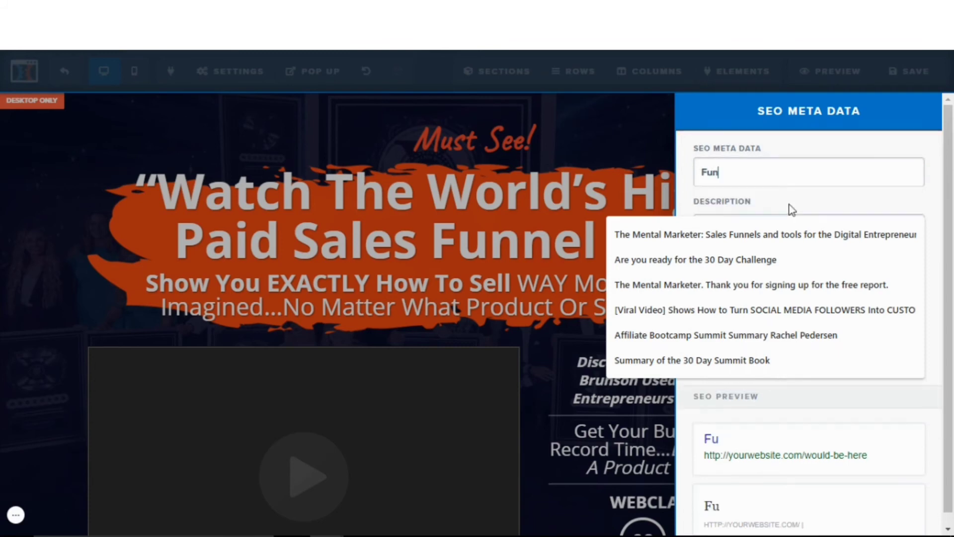
type("nel Hack Secet")
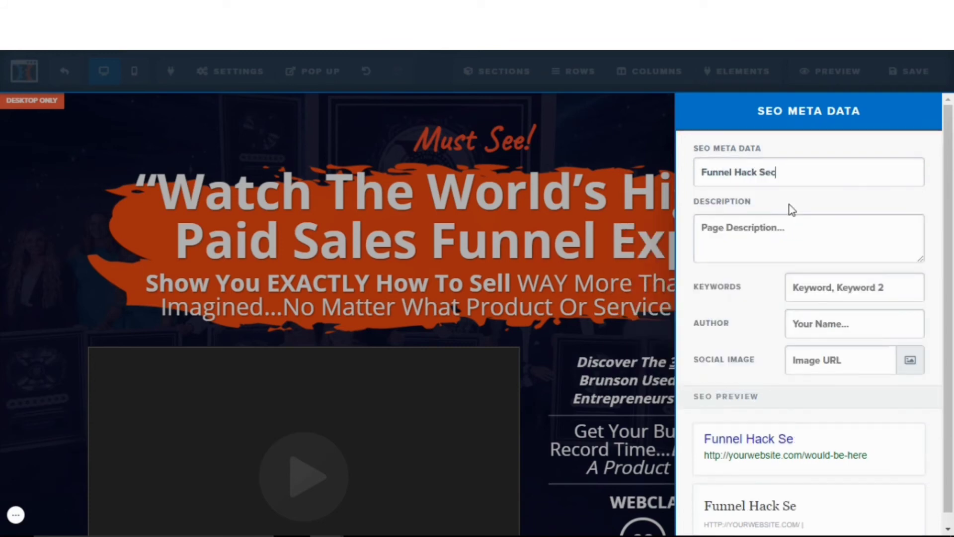
key("BackSpace")
key("BackSpace")
type("rets Sign Up")
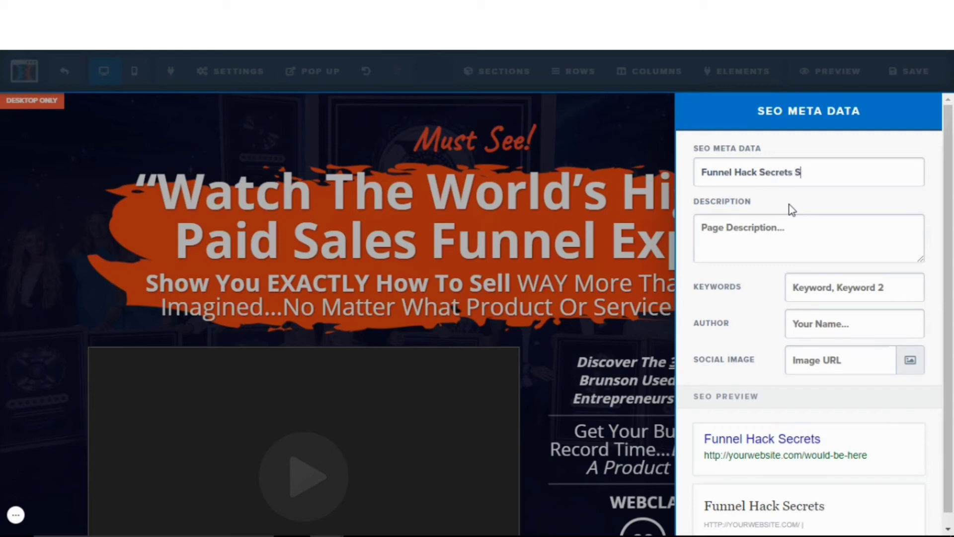
Enter the description 'ON this page you can sign up for the Funnel Hack Secrets Package.'.
left_click(780, 230)
type("O")
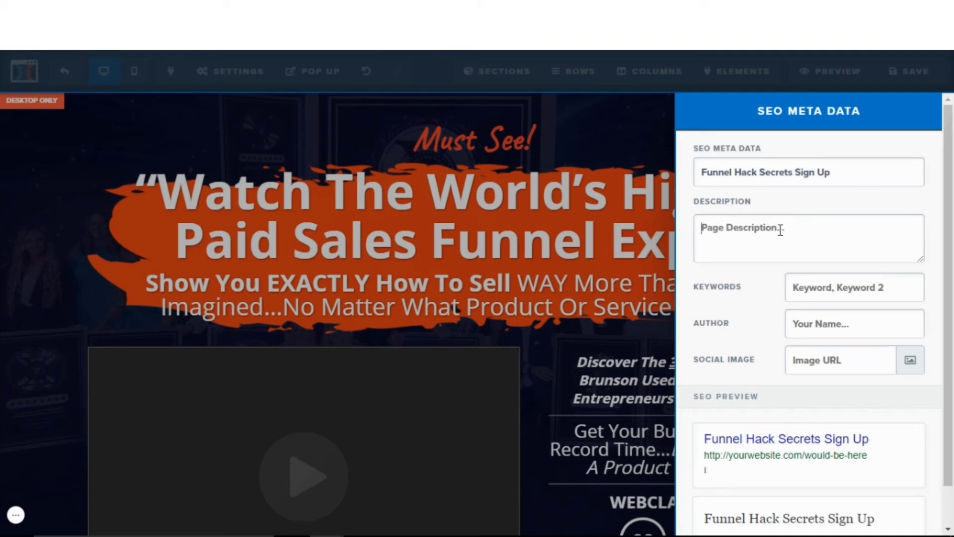
type("N this page you")
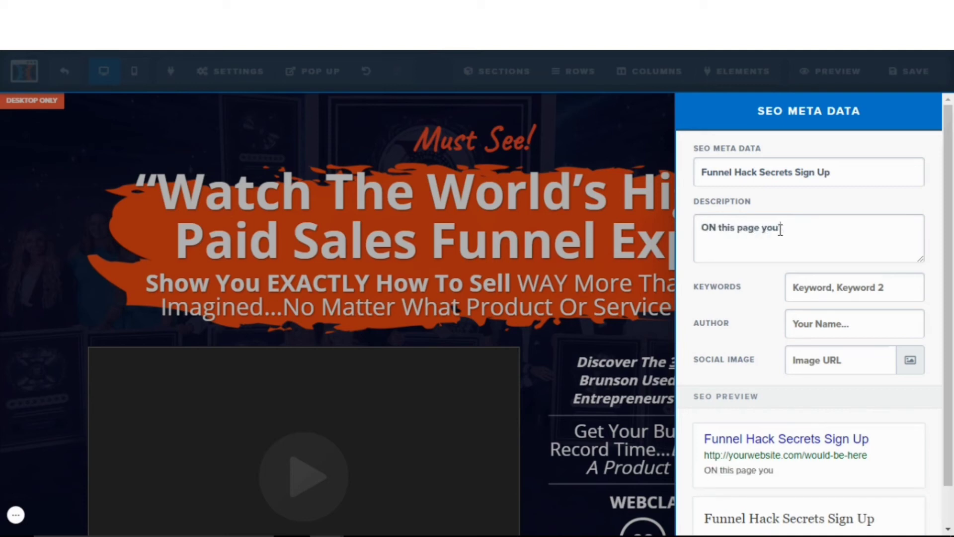
type(" can sign up for the Funnel Hack Se")
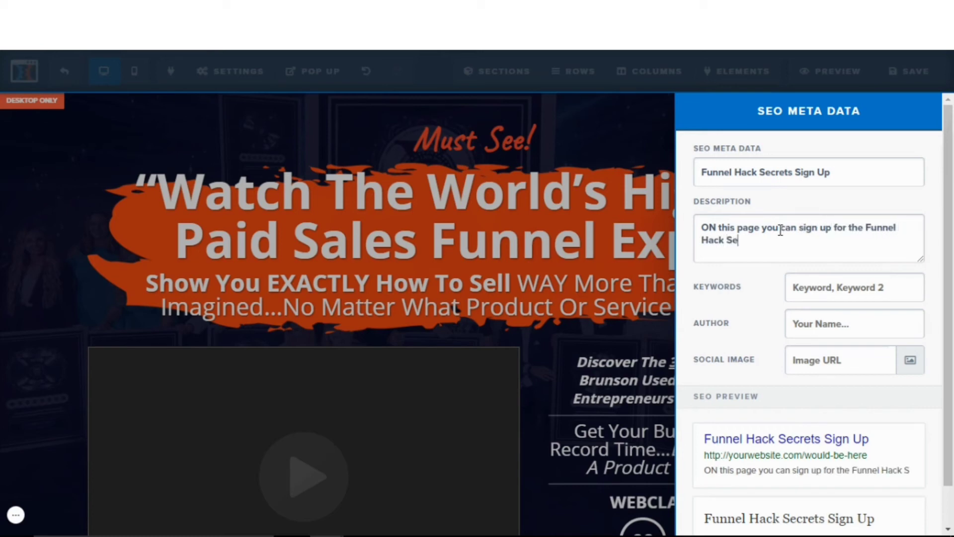
type("cet")
key("BackSpace")
type("rets Package.")
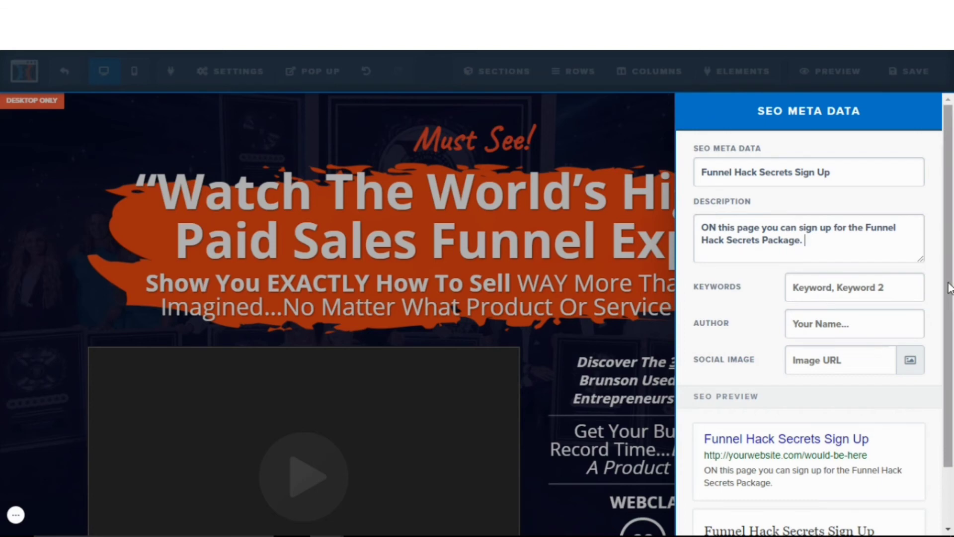
scroll(949, 287, "down", 2)
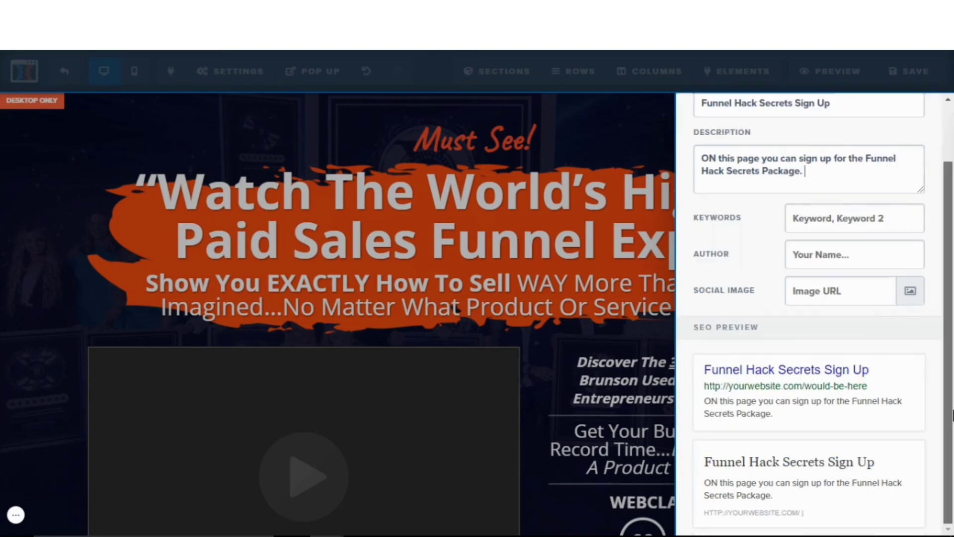
Choose the Affiliate Marketing Dream 100 picture from Uploaded Images as the social image.
left_click(835, 292)
left_click(910, 295)
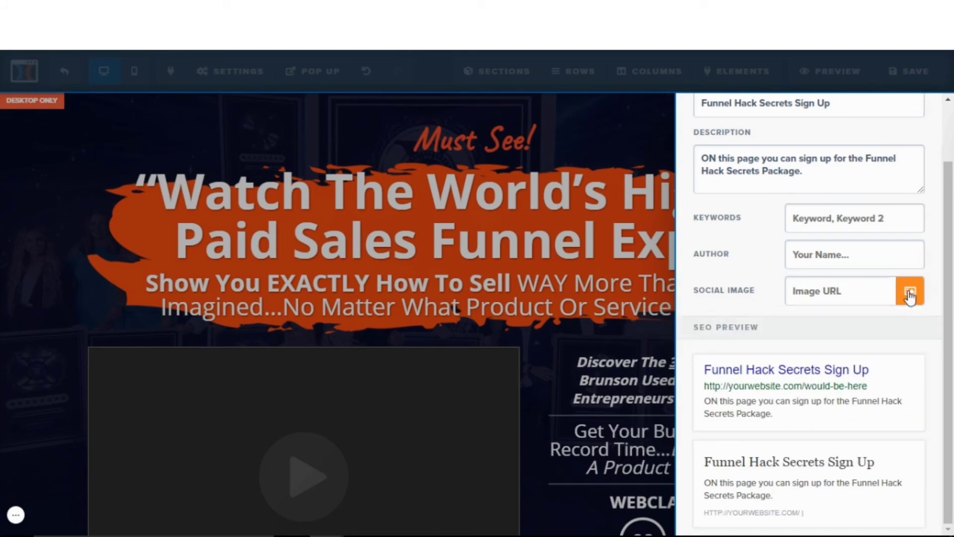
left_click(910, 294)
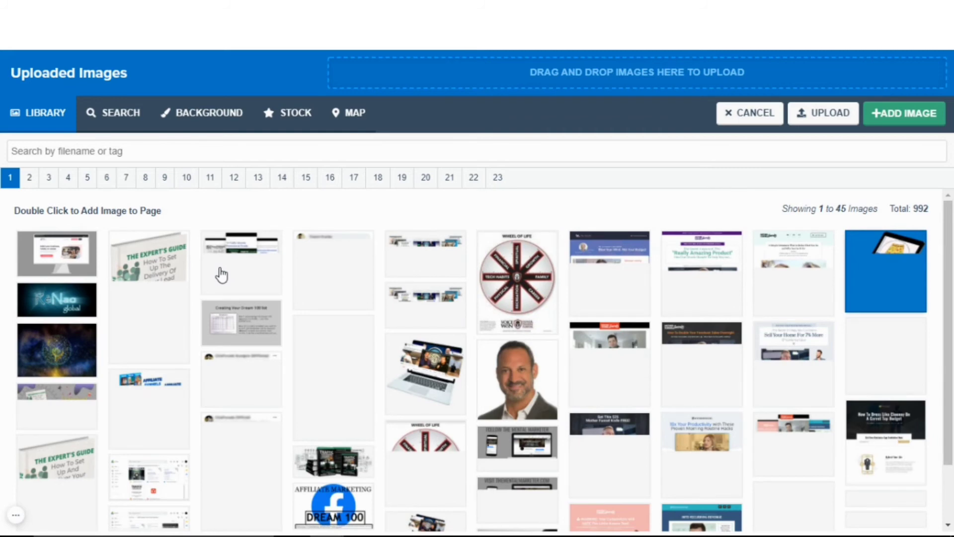
left_click(228, 287)
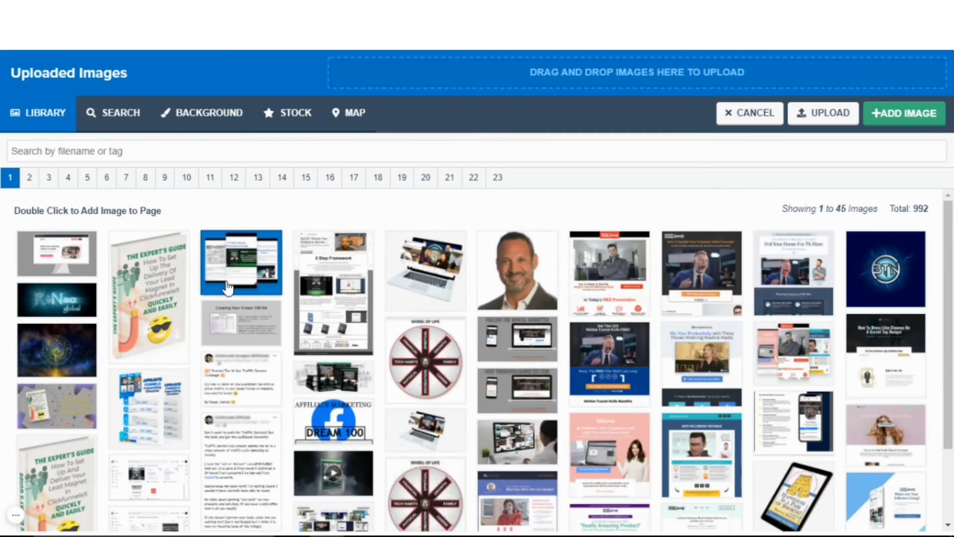
double_click(320, 421)
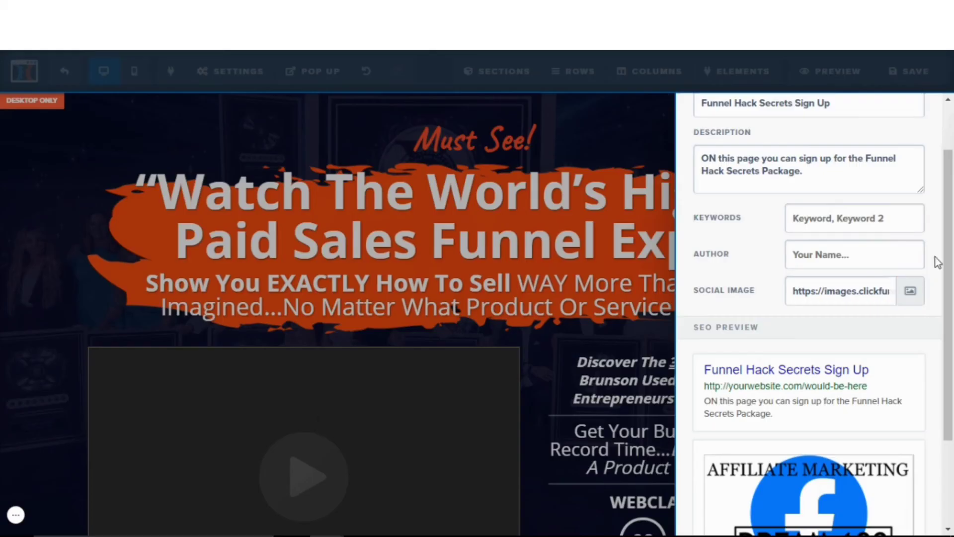
scroll(939, 278, "down", 3)
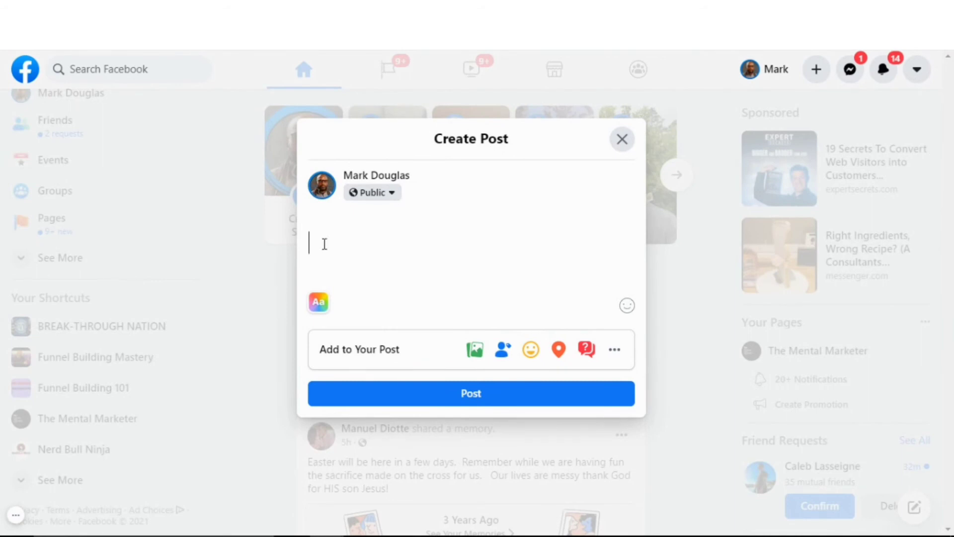
Paste the trafficsecretsaffiliatefunnel link into a Facebook post draft and inspect its preview card.
right_click(318, 242)
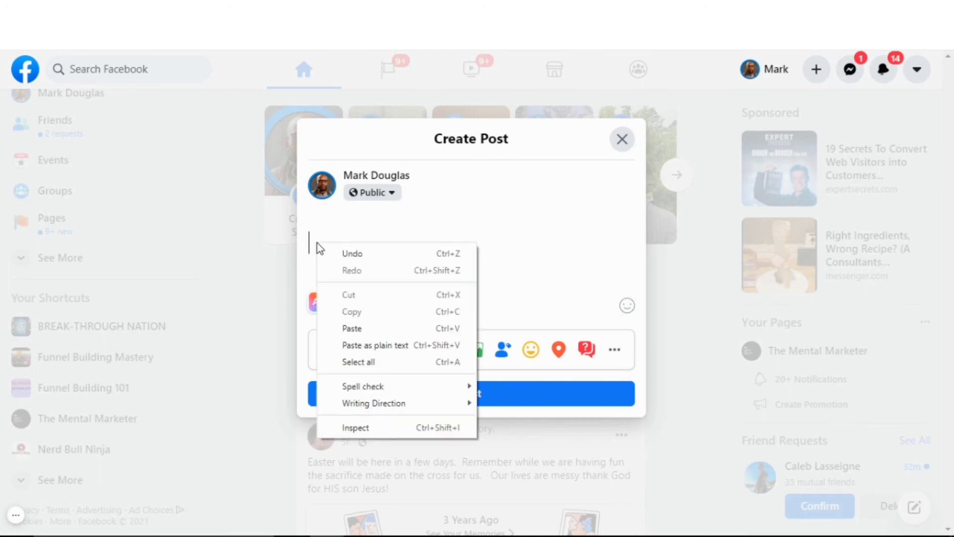
left_click(357, 329)
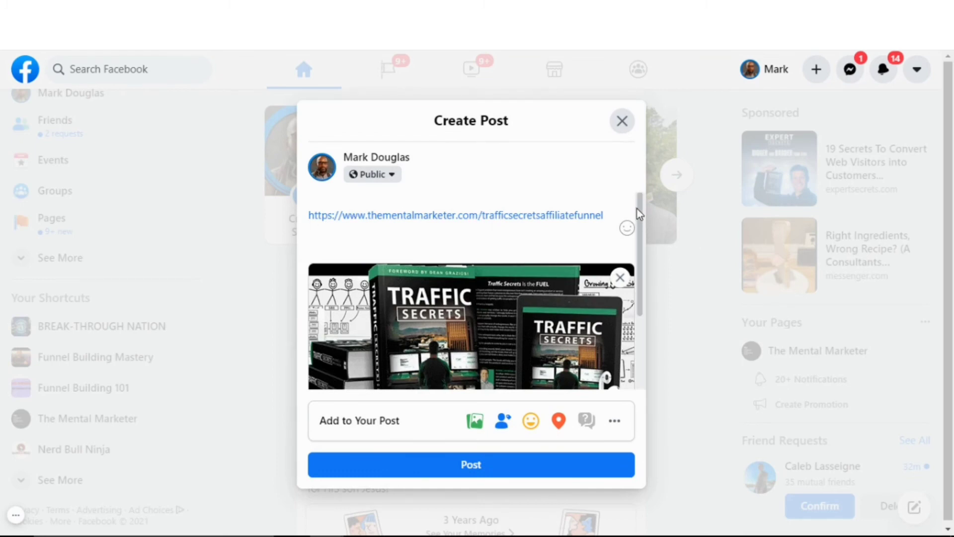
left_click_drag(640, 206, 642, 284)
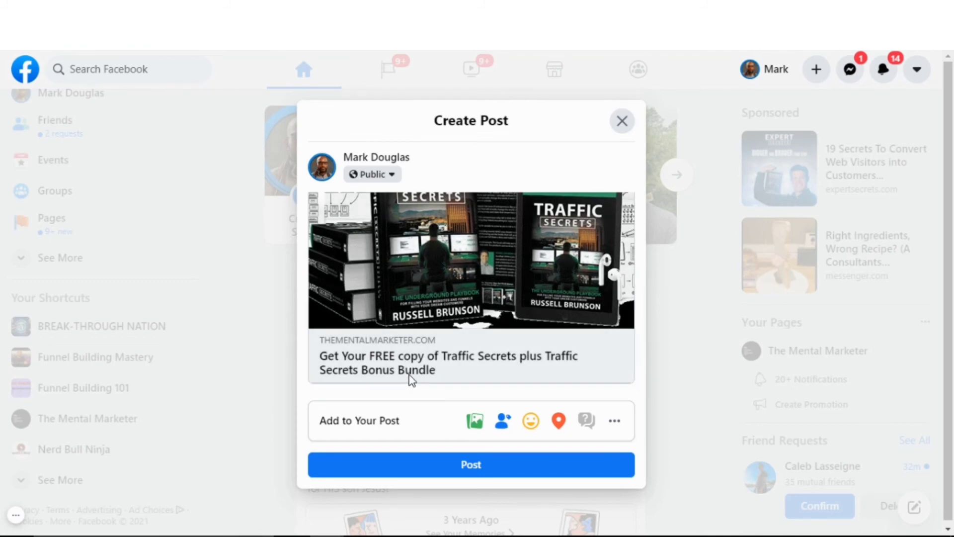
mouse_move(641, 327)
left_mouse_down()
mouse_move(641, 214)
mouse_move(636, 323)
left_mouse_up()
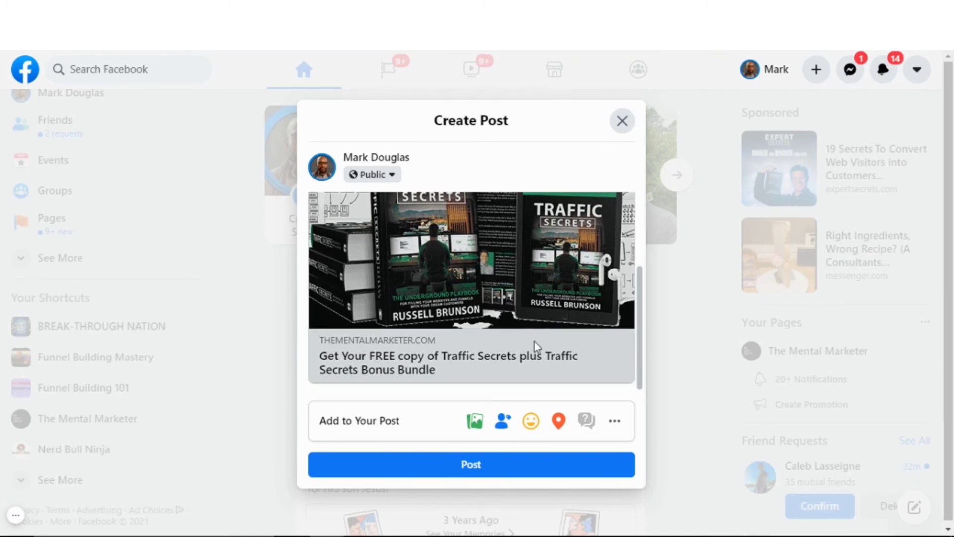
left_click_drag(644, 342, 645, 259)
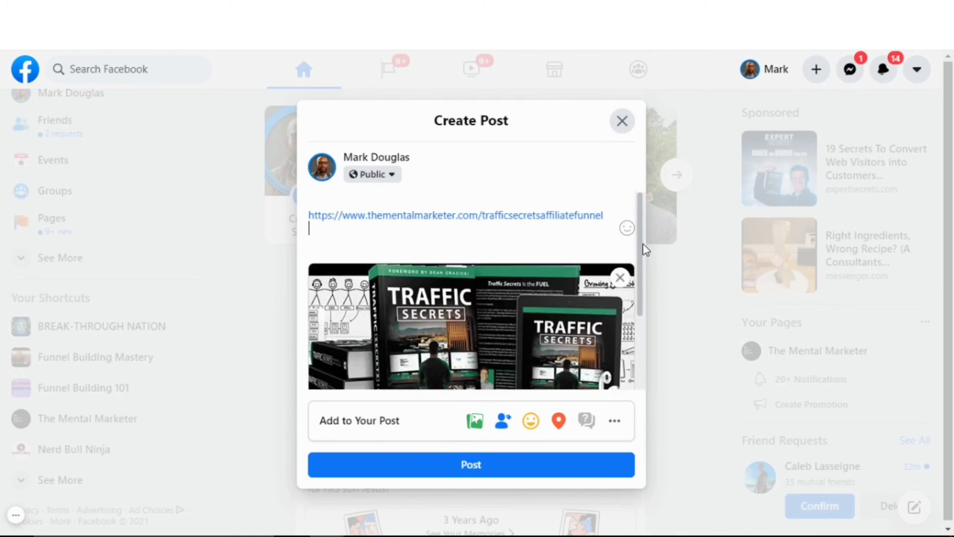
left_click_drag(639, 237, 625, 333)
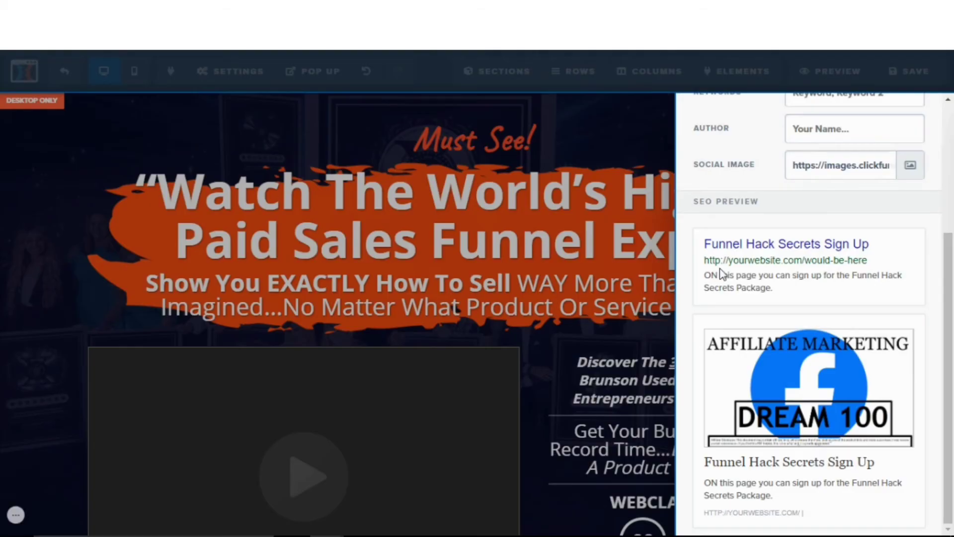
Append 'Today and get it!' so the SEO title reads 'Funnel Hack Secrets Sign Up Today and get it!'.
left_click_drag(948, 293, 842, 383)
scroll(849, 268, "up", 3)
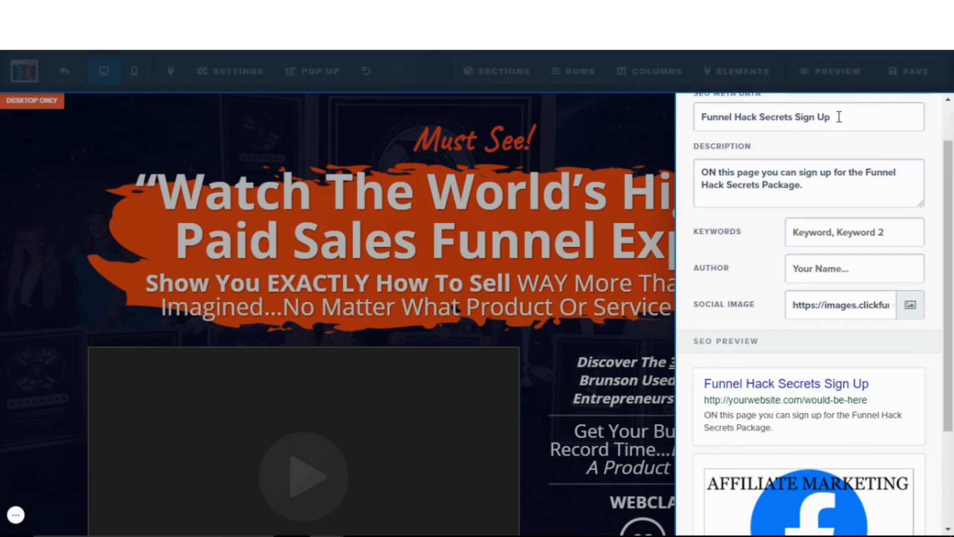
type("Today")
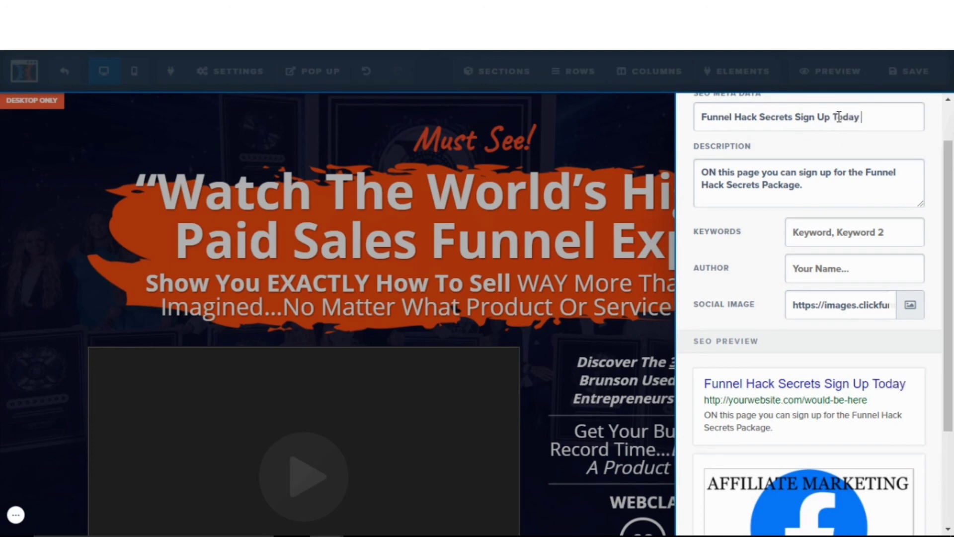
type(" and get it!")
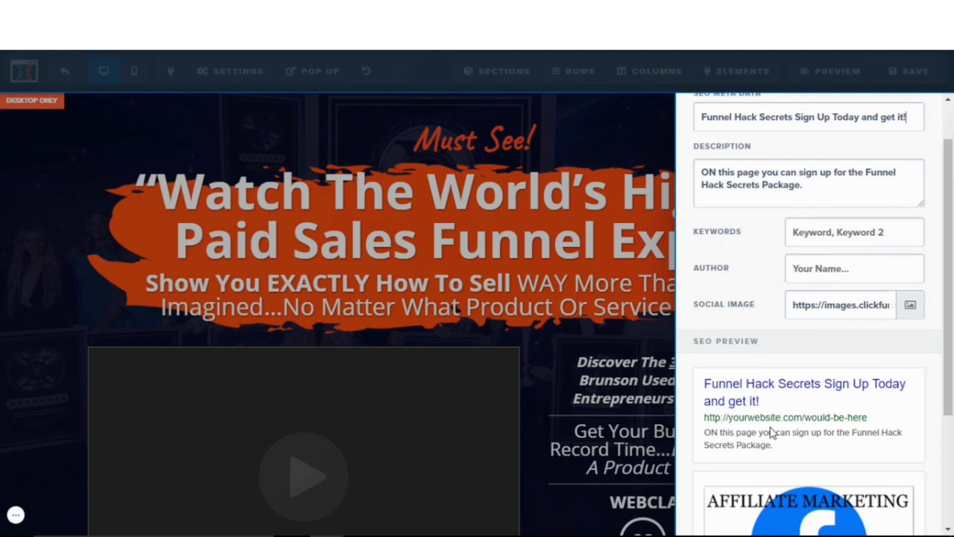
scroll(770, 427, "down", 3)
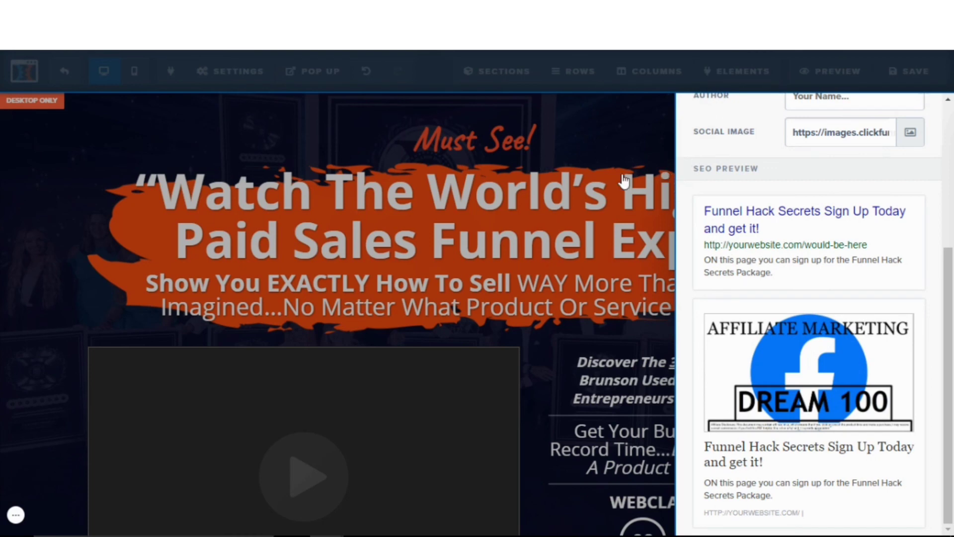
Close the SEO panel, save the opt-in page, and scroll through it to review.
left_click(568, 185)
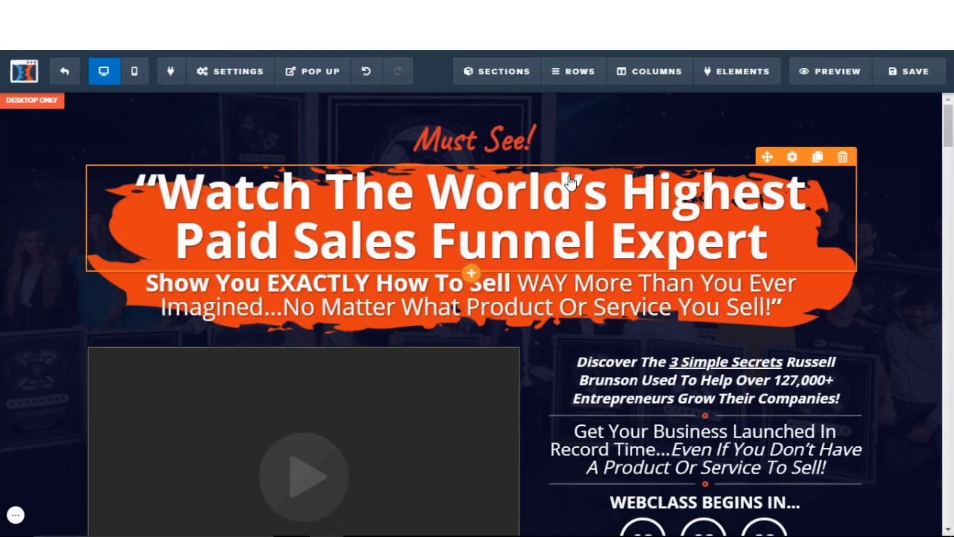
left_click(909, 78)
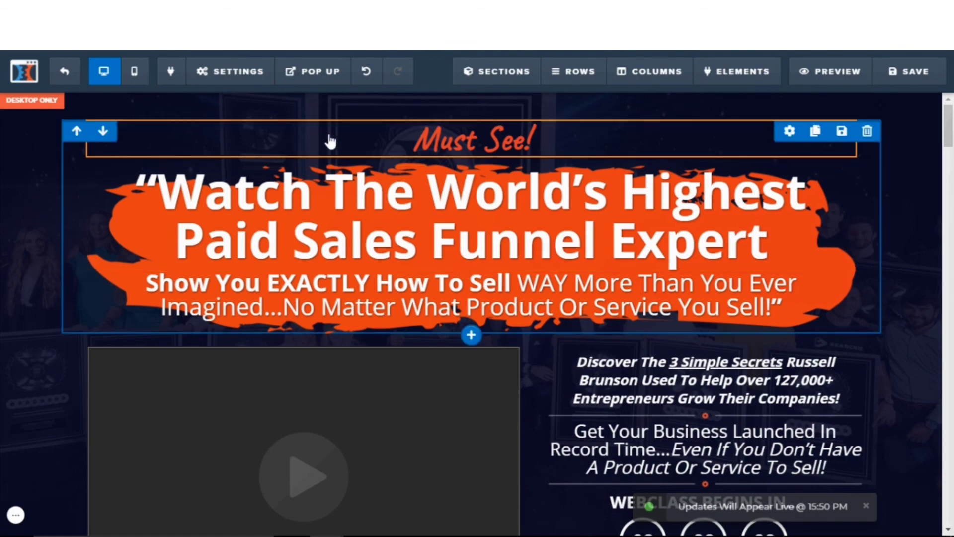
scroll(403, 184, "down", 3)
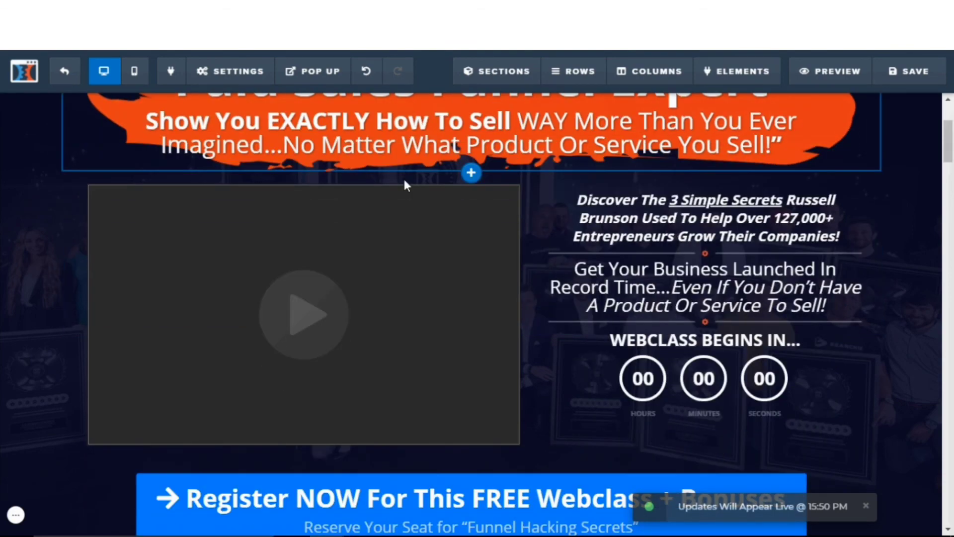
scroll(404, 184, "down", 8)
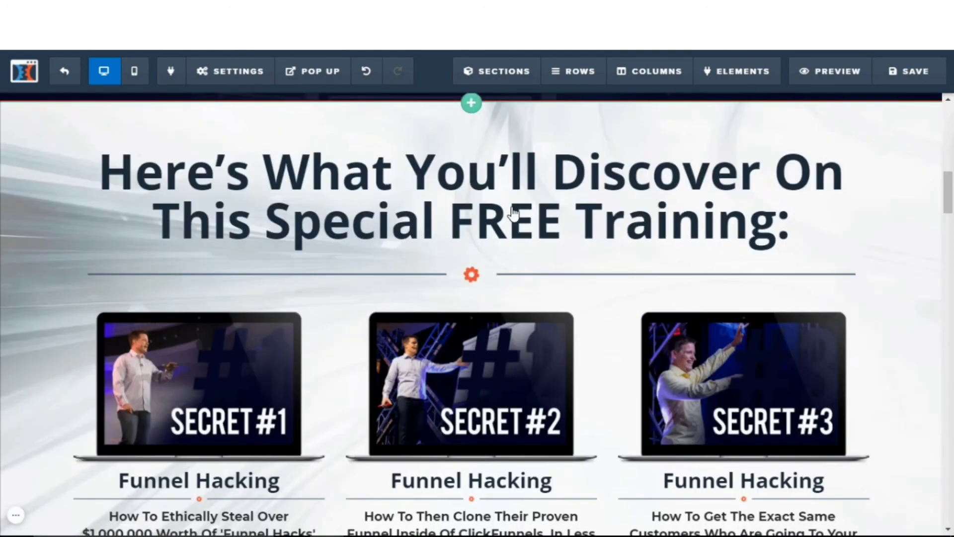
scroll(514, 212, "down", 15)
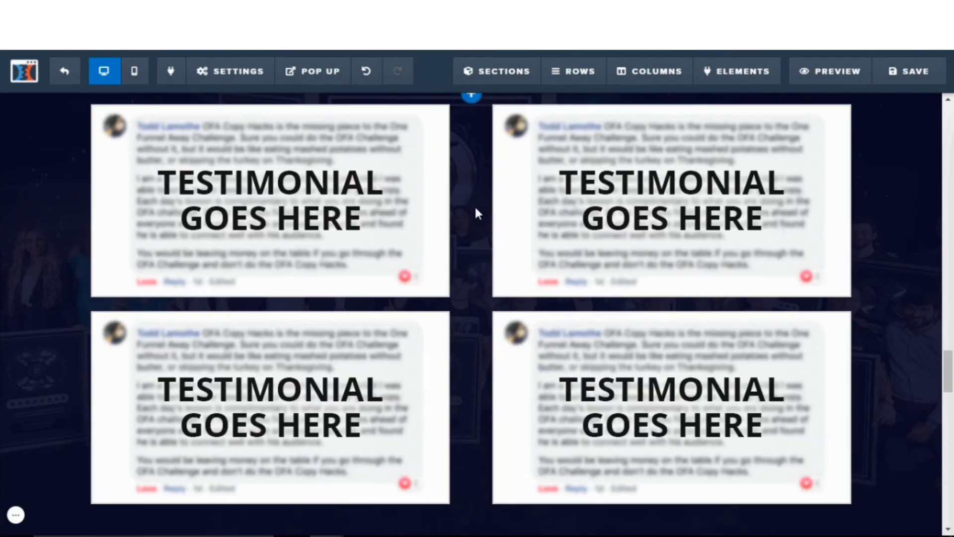
scroll(487, 224, "down", 8)
scroll(506, 237, "down", 10)
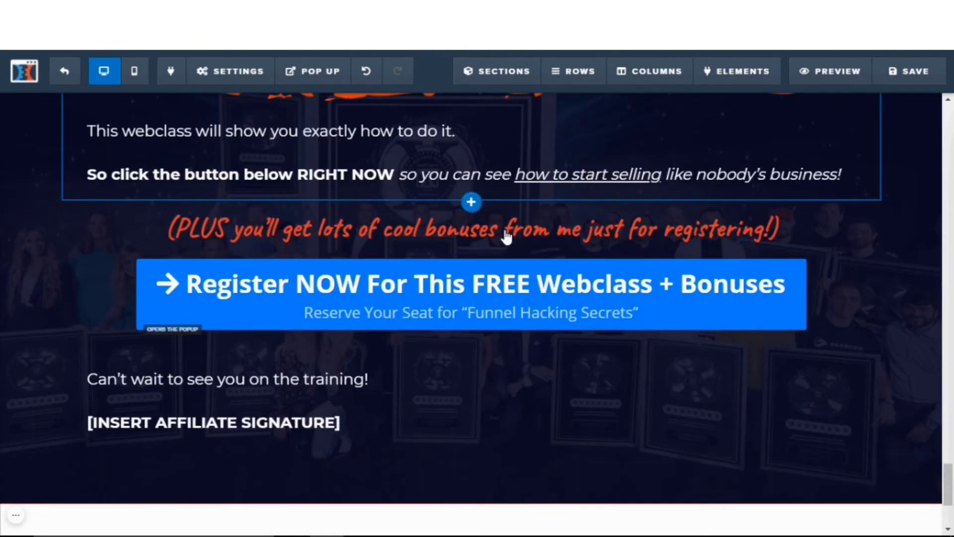
scroll(506, 237, "up", 5)
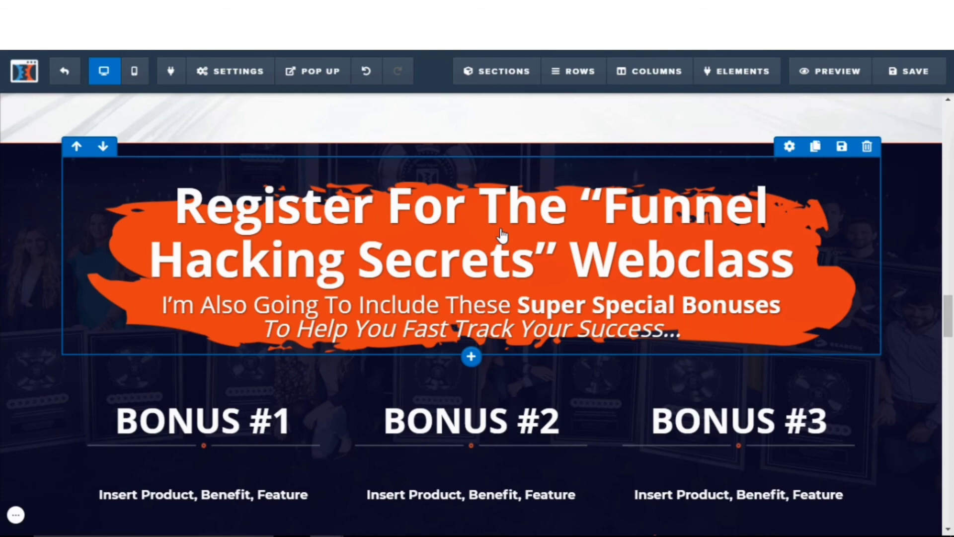
scroll(502, 234, "up", 8)
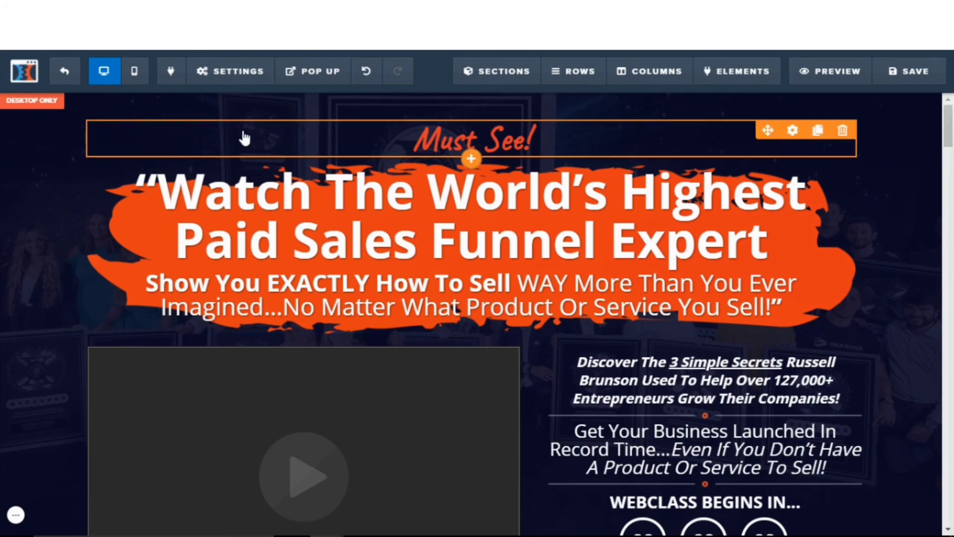
left_click(64, 71)
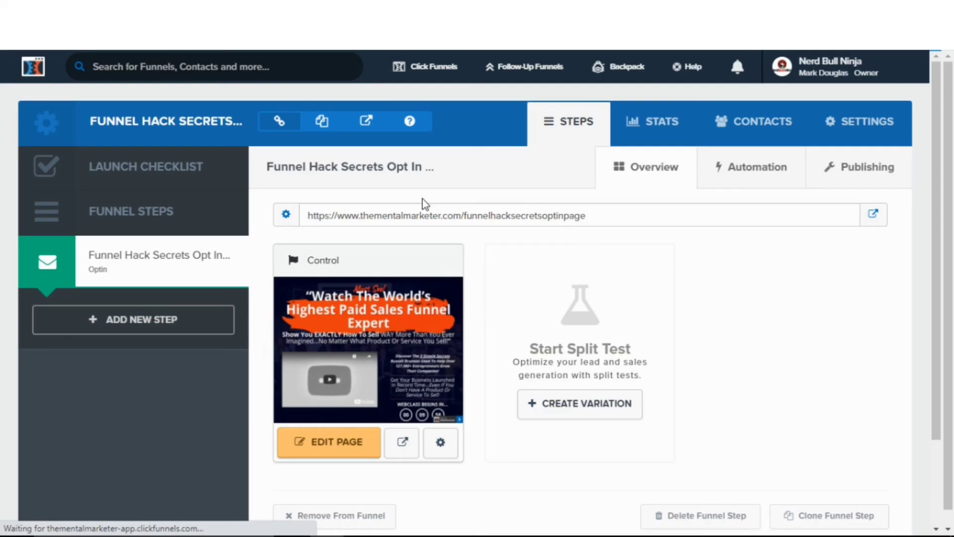